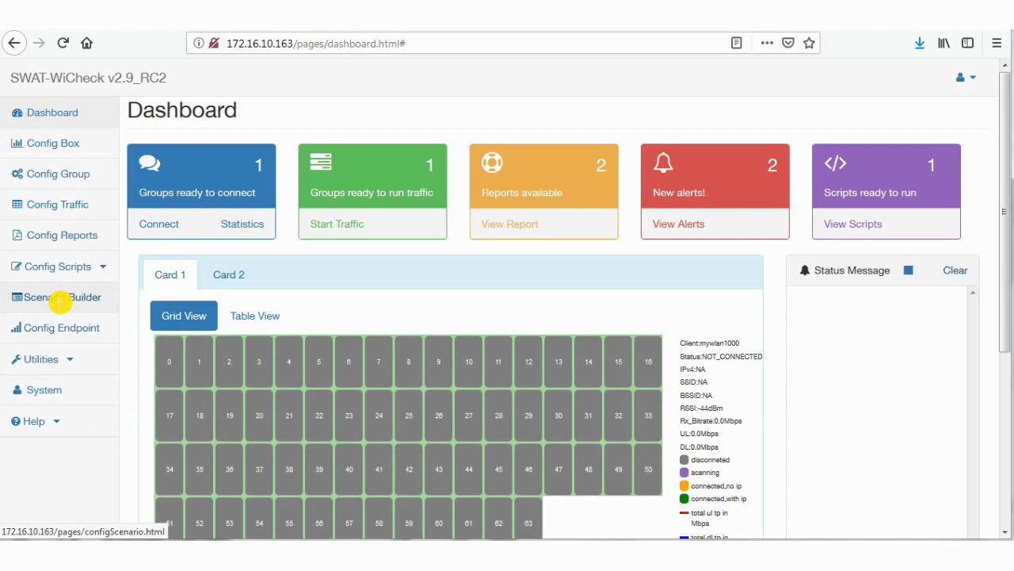
# Switch from the Dashboard to the Scenario Builder (Beta) page
pyautogui.click(61, 298)
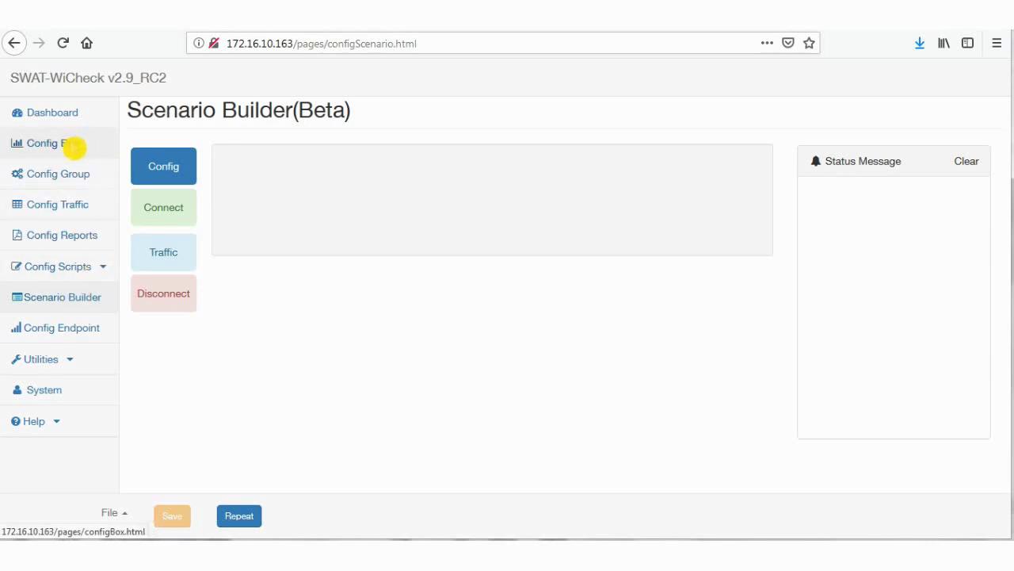
# Review the box group sizes, then Group0's SSID and security settings
pyautogui.click(71, 146)
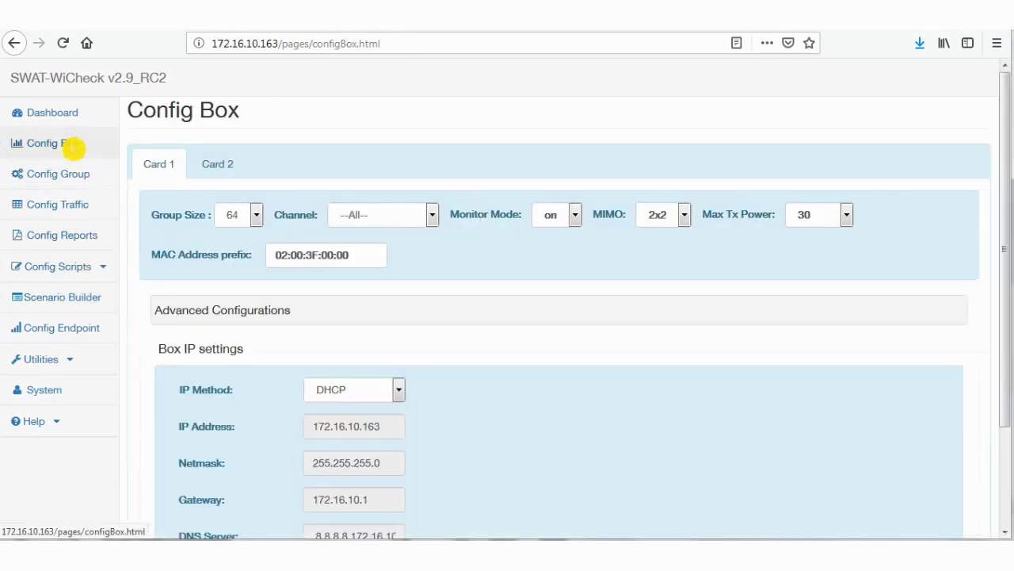
pyautogui.click(252, 216)
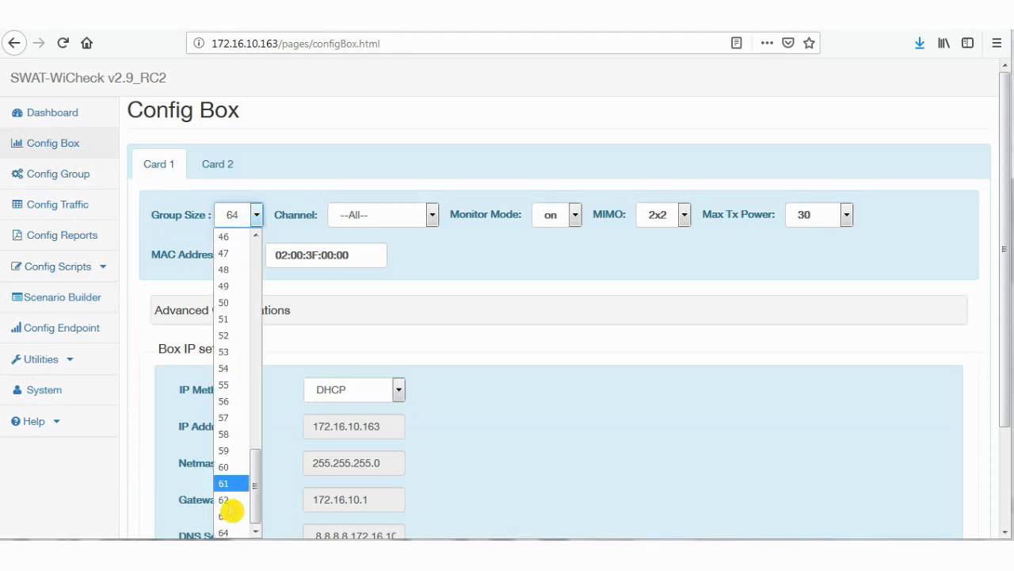
pyautogui.click(58, 174)
pyautogui.click(175, 209)
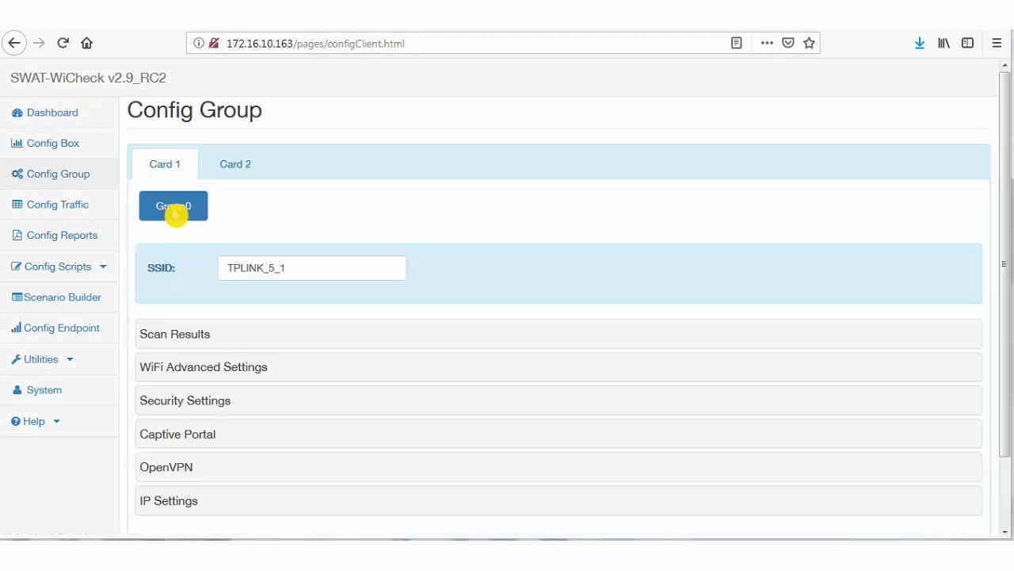
pyautogui.click(291, 269)
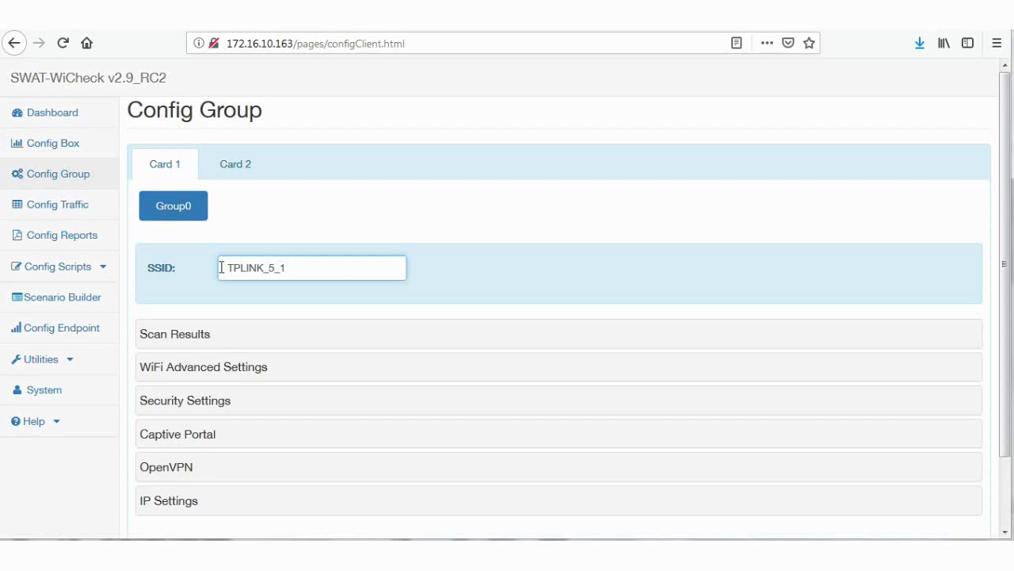
pyautogui.click(199, 402)
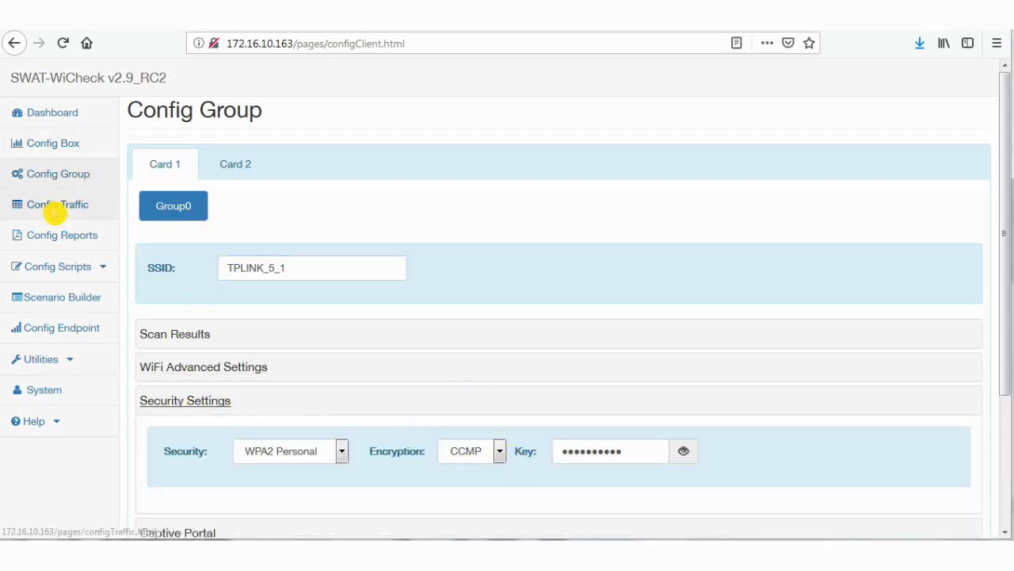
# Check that Group0's traffic uses Iperf3 in the downlink (D/L) direction
pyautogui.click(57, 207)
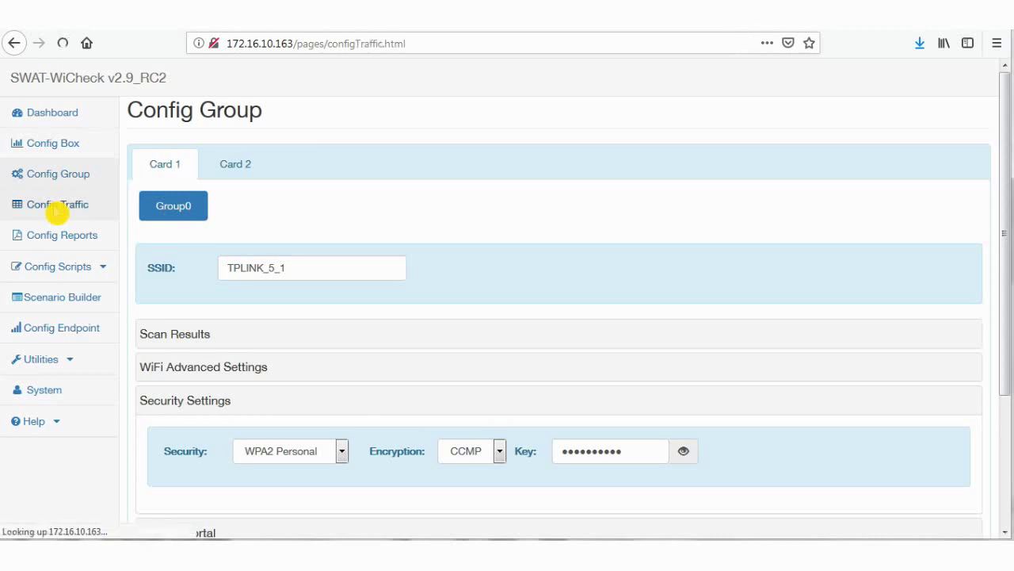
pyautogui.click(168, 222)
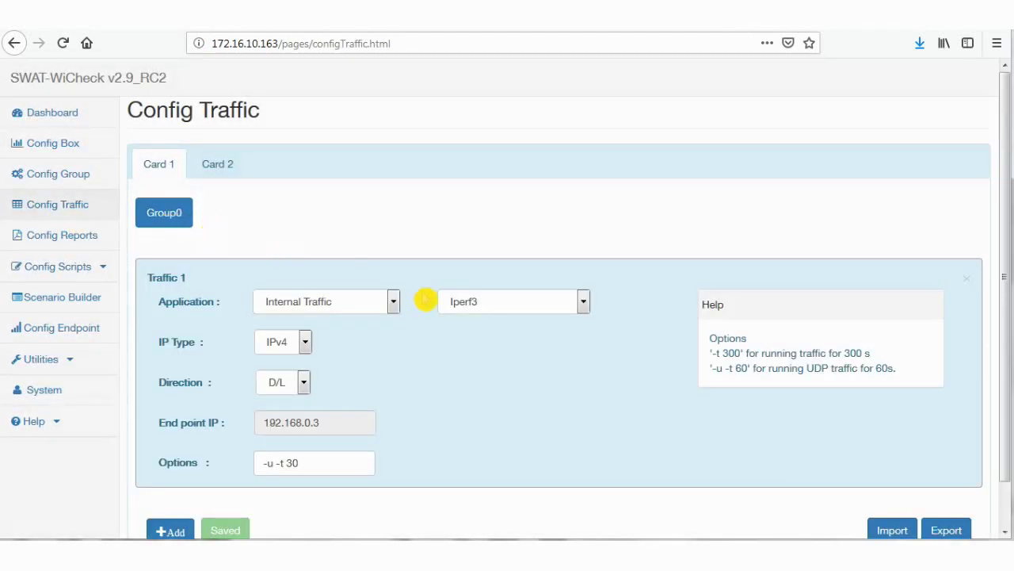
pyautogui.click(581, 309)
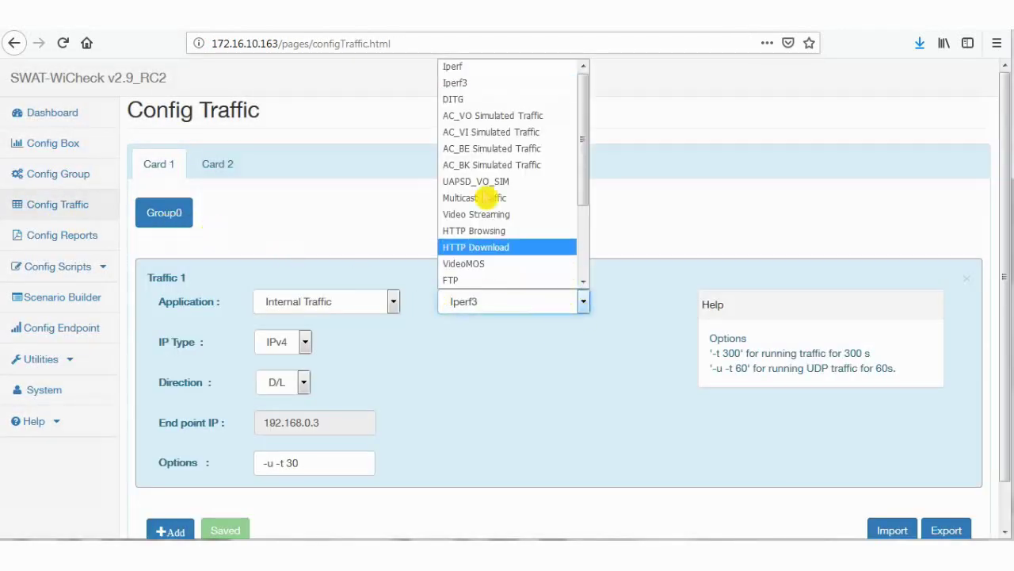
pyautogui.click(476, 85)
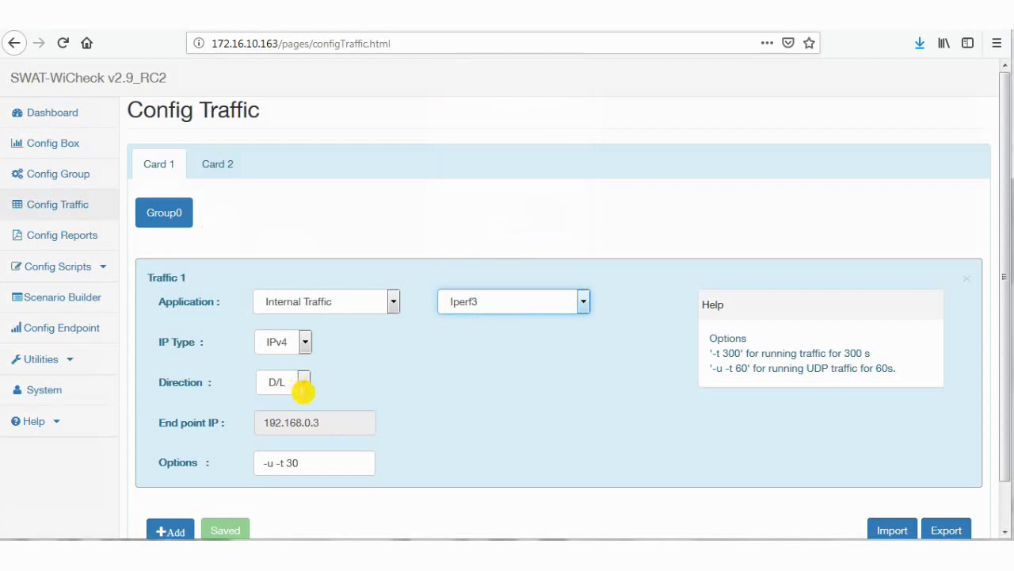
pyautogui.click(295, 383)
pyautogui.click(294, 421)
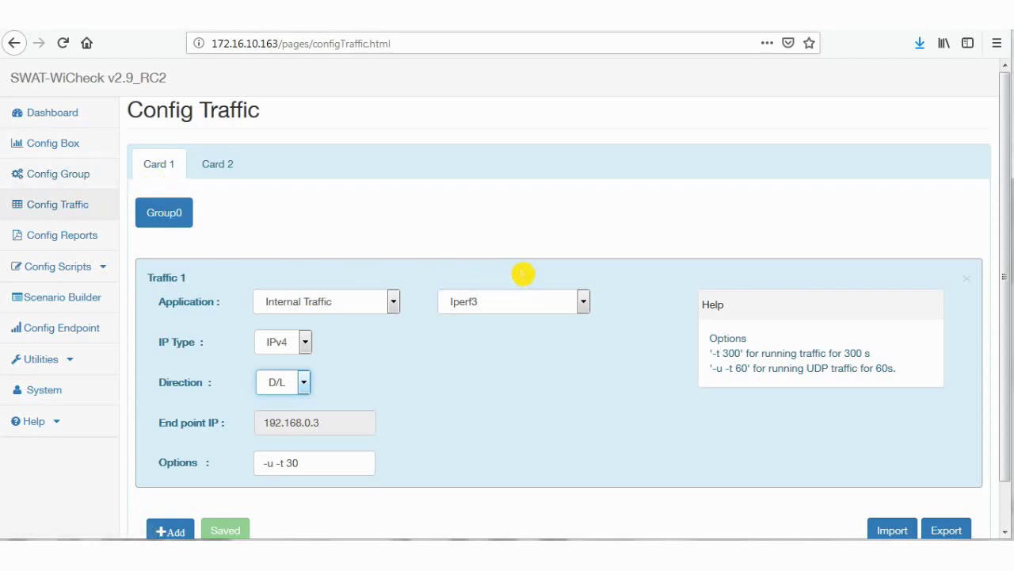
pyautogui.click(583, 312)
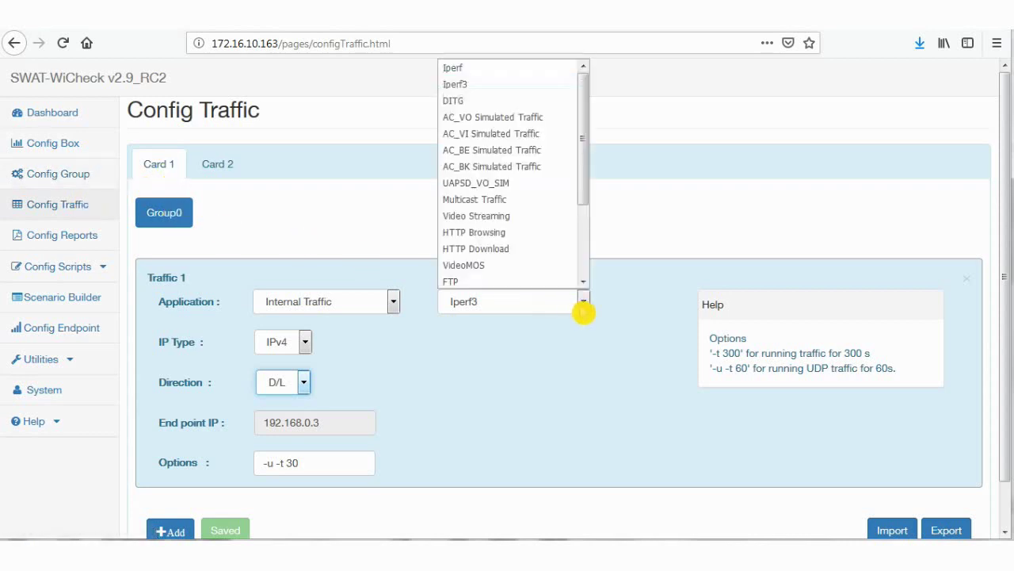
pyautogui.click(499, 92)
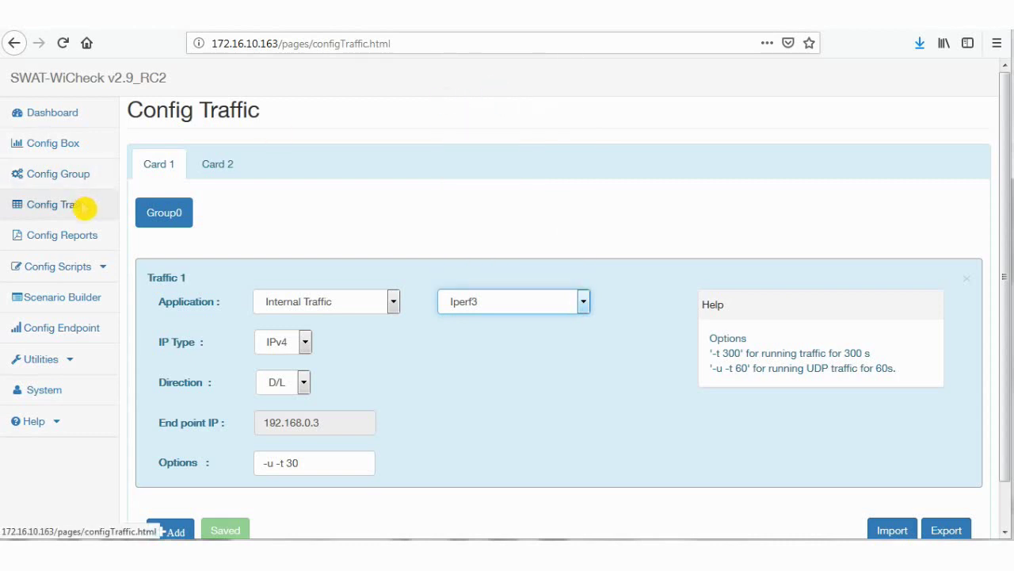
pyautogui.click(242, 525)
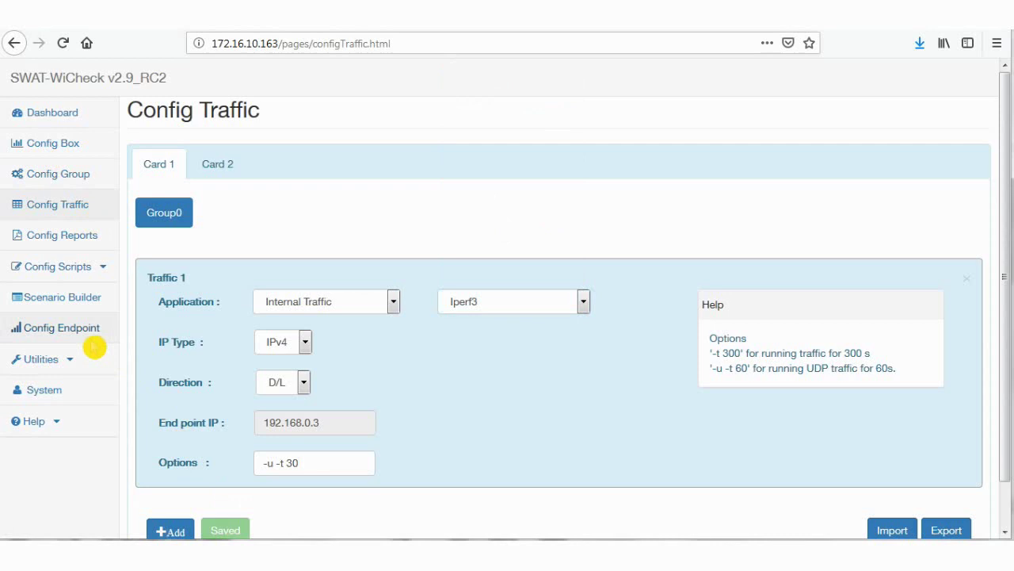
pyautogui.click(67, 396)
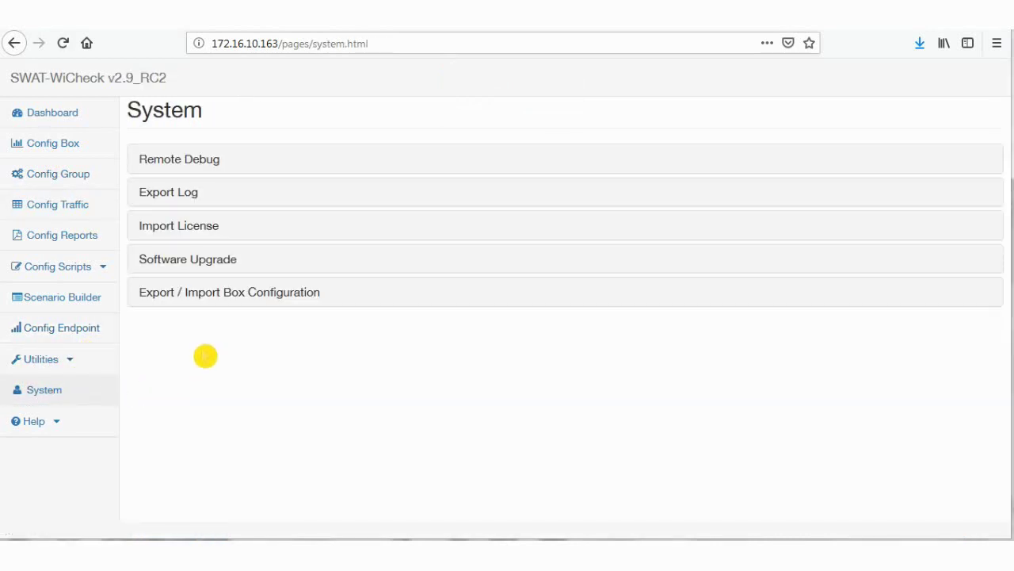
pyautogui.click(219, 298)
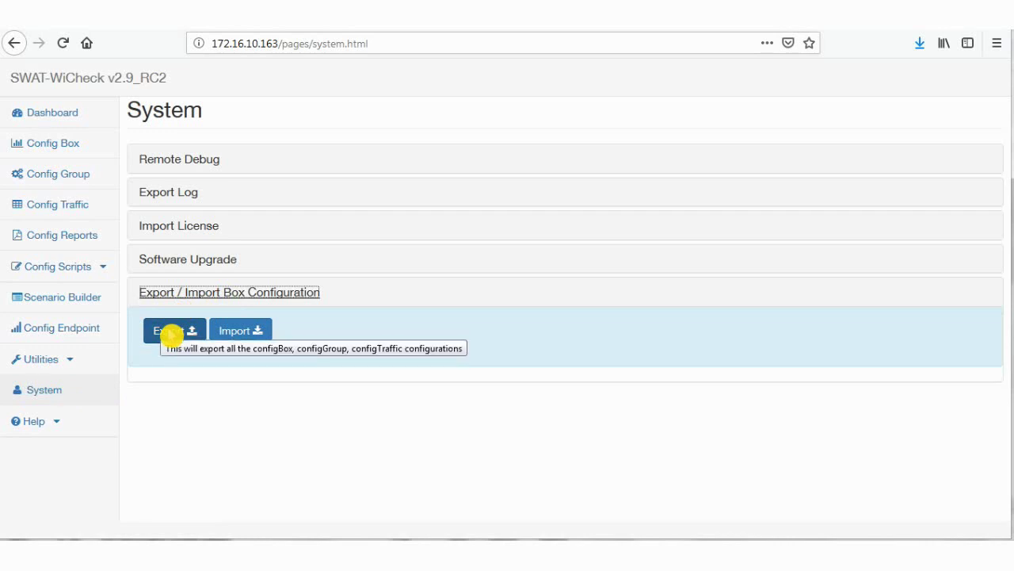
pyautogui.click(171, 333)
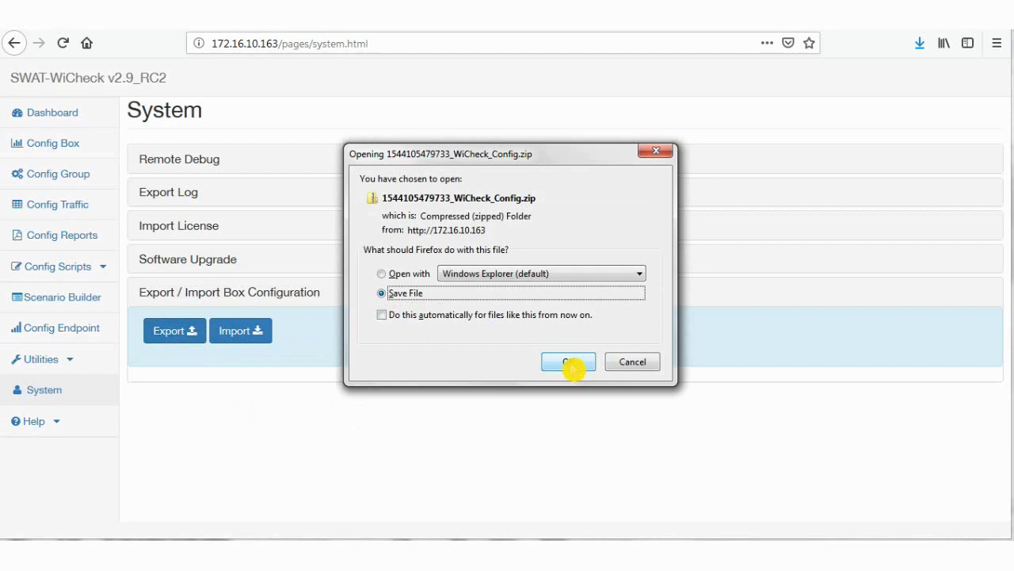
pyautogui.click(570, 363)
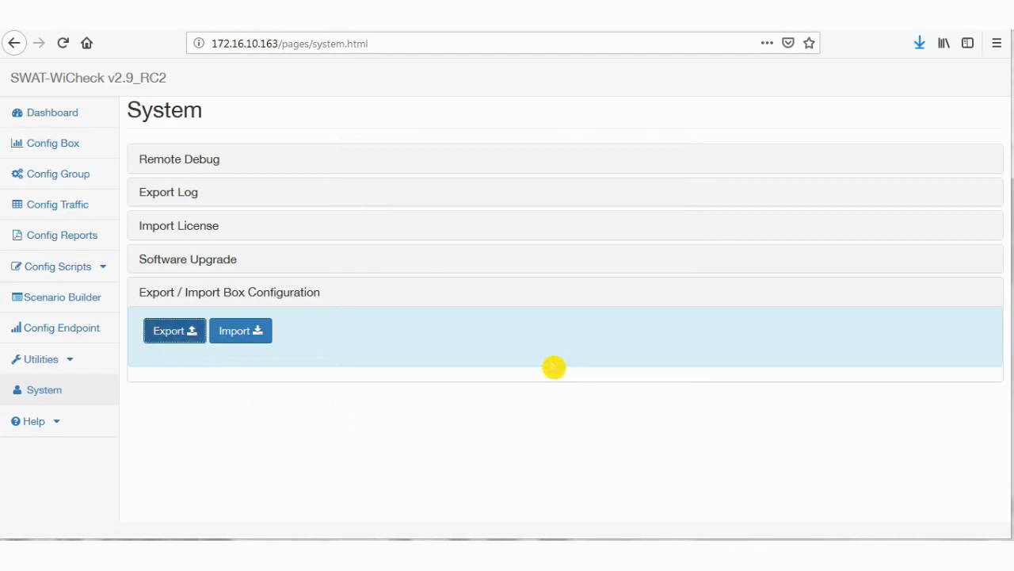
pyautogui.click(79, 296)
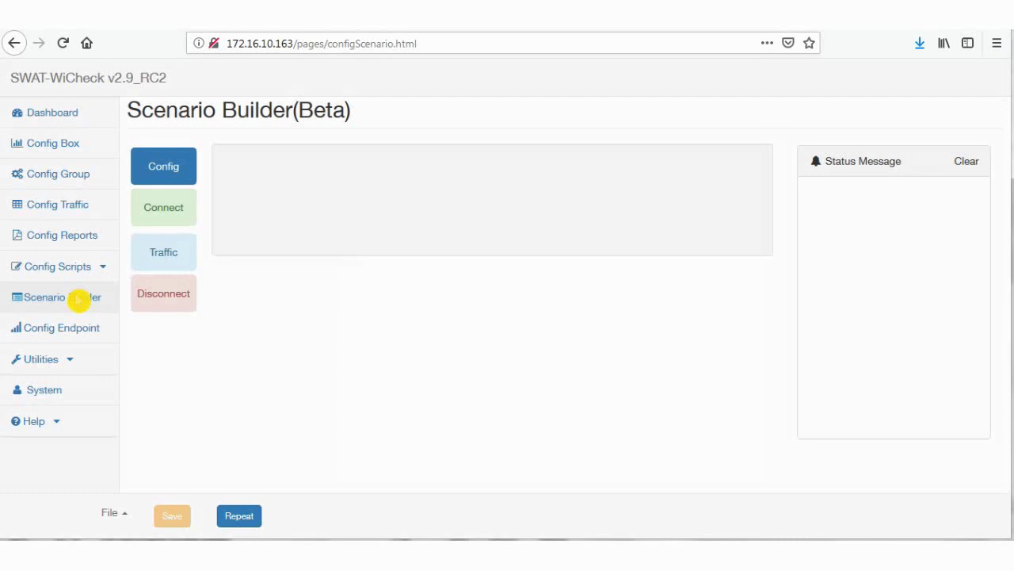
# Create a new scenario named sample2 with the description iperf3
pyautogui.click(114, 515)
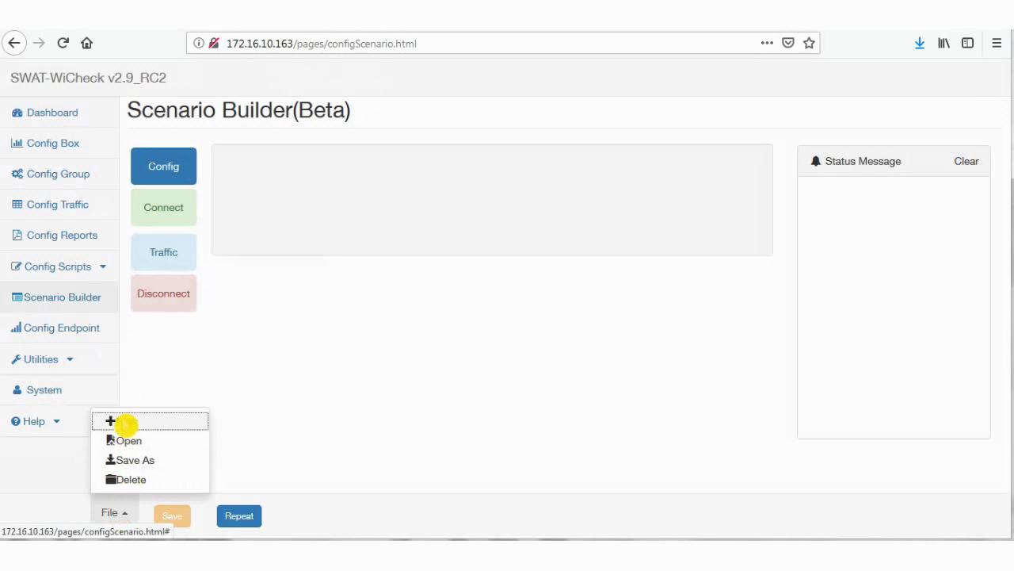
pyautogui.click(124, 423)
pyautogui.write('sample2')
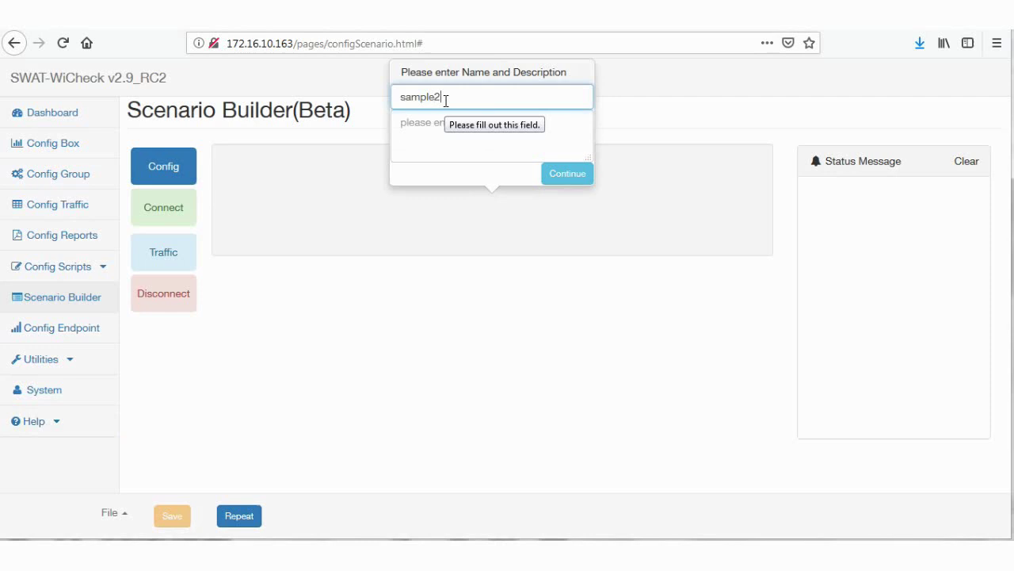
pyautogui.click(442, 124)
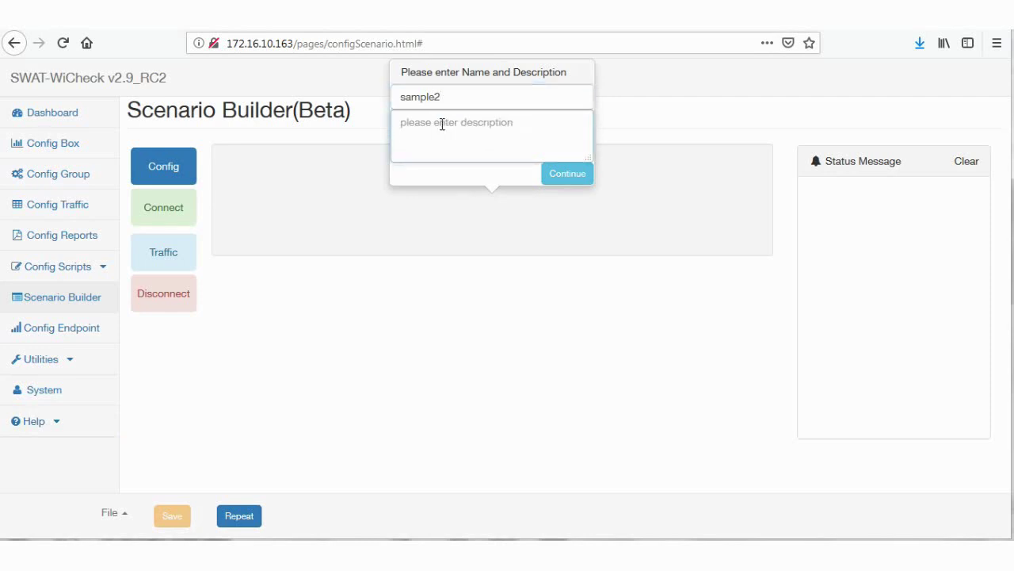
pyautogui.write('iperf3')
pyautogui.click(570, 182)
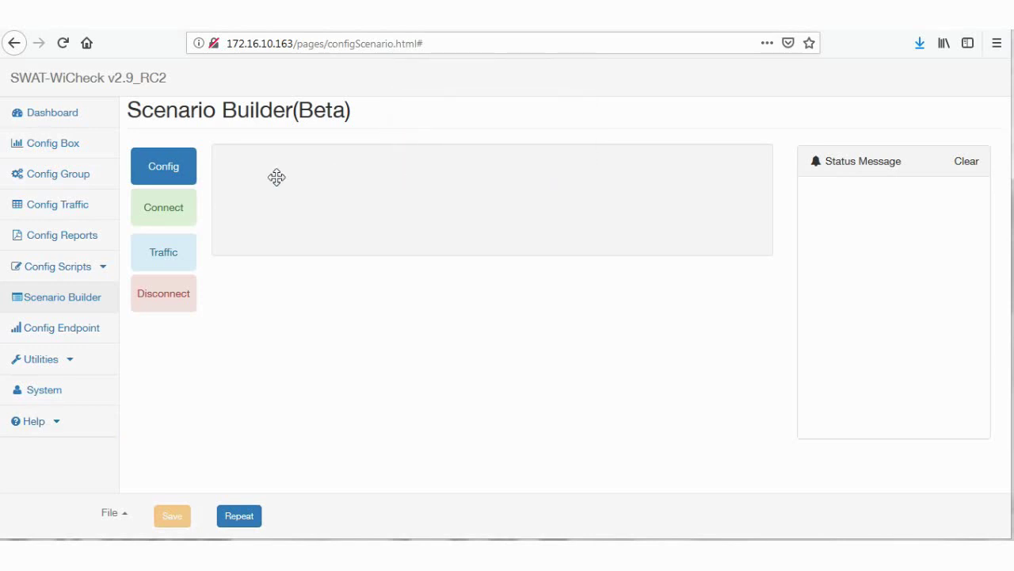
pyautogui.moveTo(277, 176); pyautogui.dragTo(369, 185)
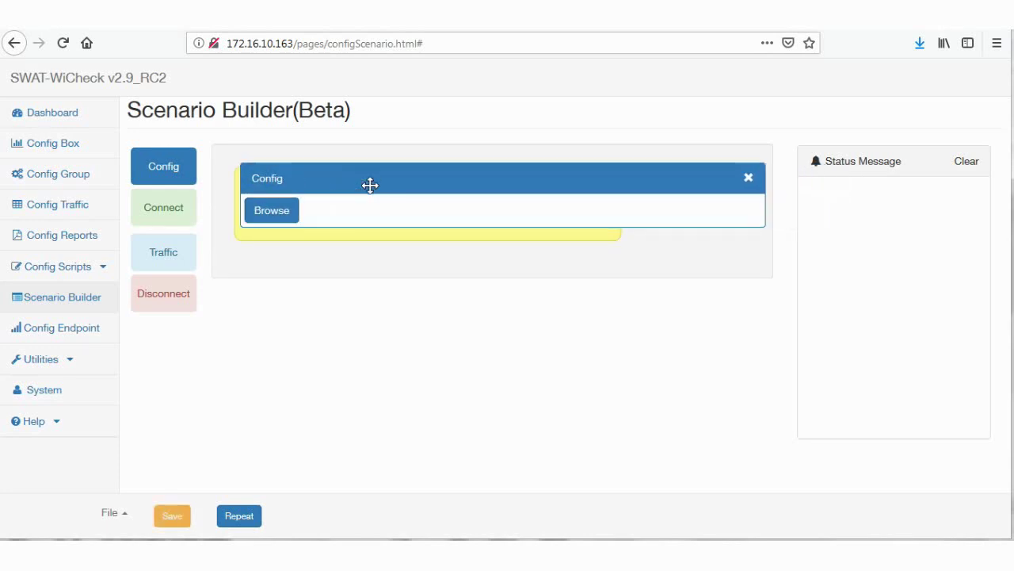
pyautogui.click(287, 216)
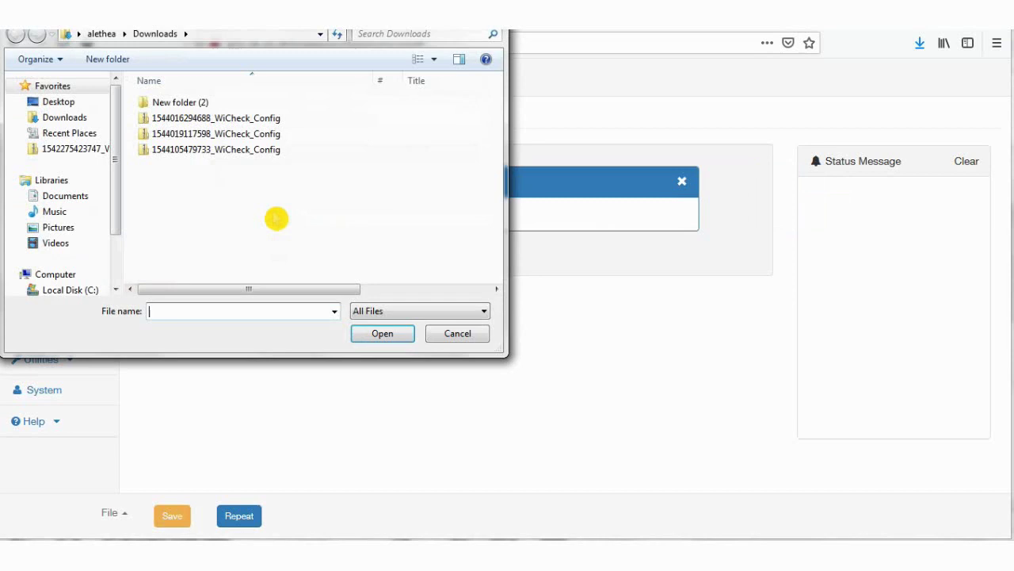
pyautogui.click(257, 159)
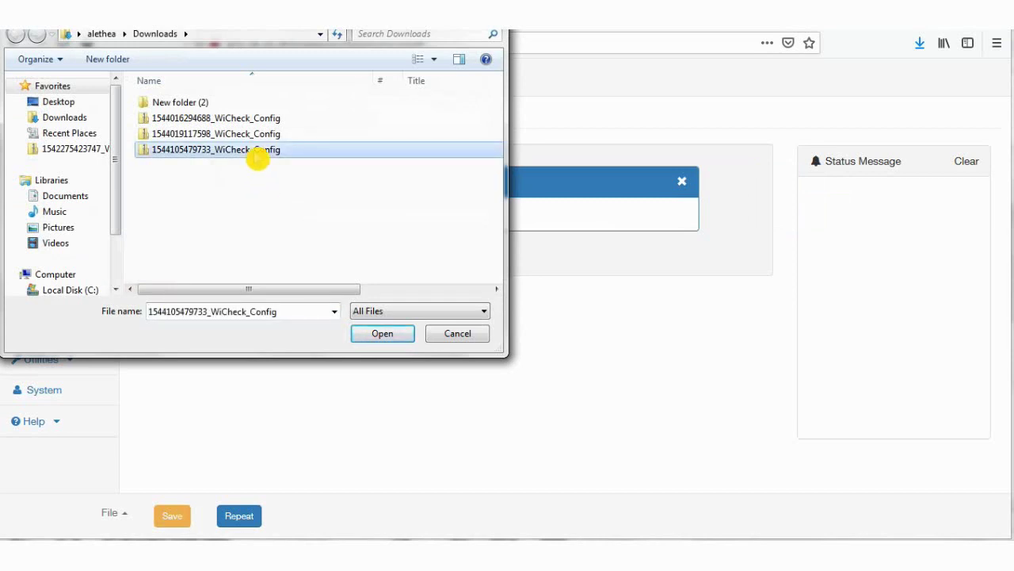
pyautogui.click(376, 335)
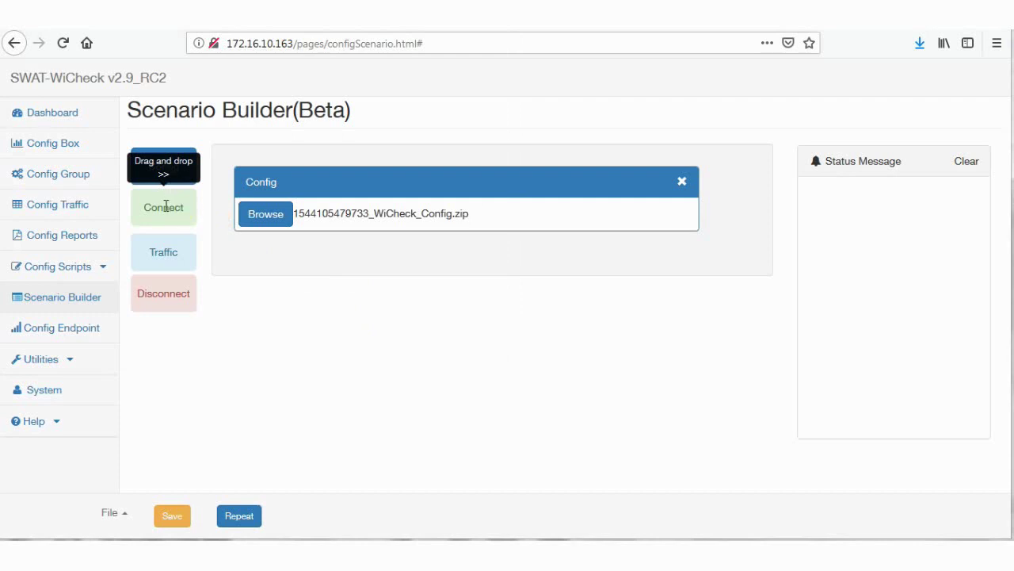
# Append Connect, Disconnect, Connect, Traffic and Disconnect steps after the Config step
pyautogui.moveTo(165, 205); pyautogui.dragTo(303, 277)
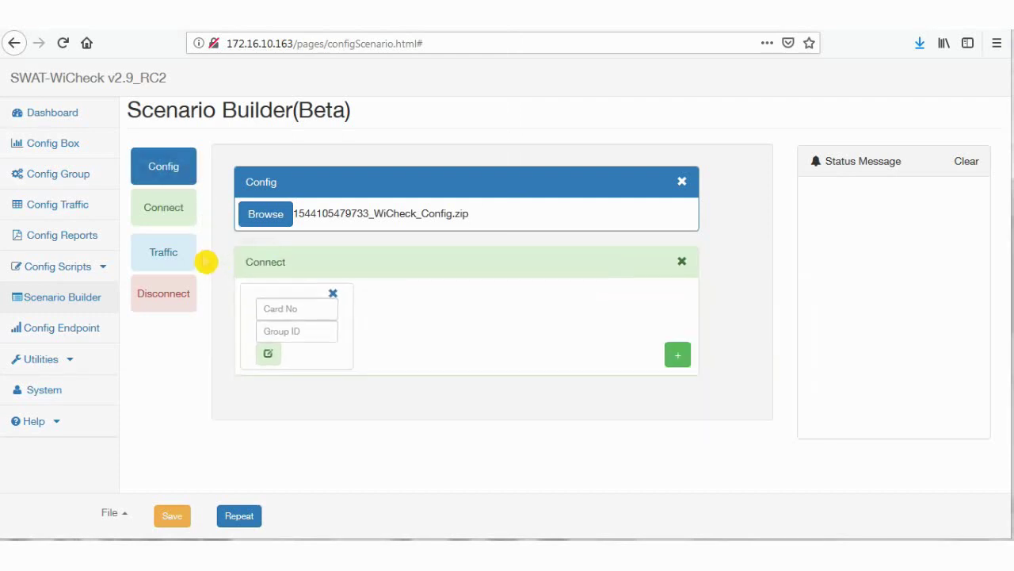
pyautogui.moveTo(163, 292); pyautogui.dragTo(340, 395)
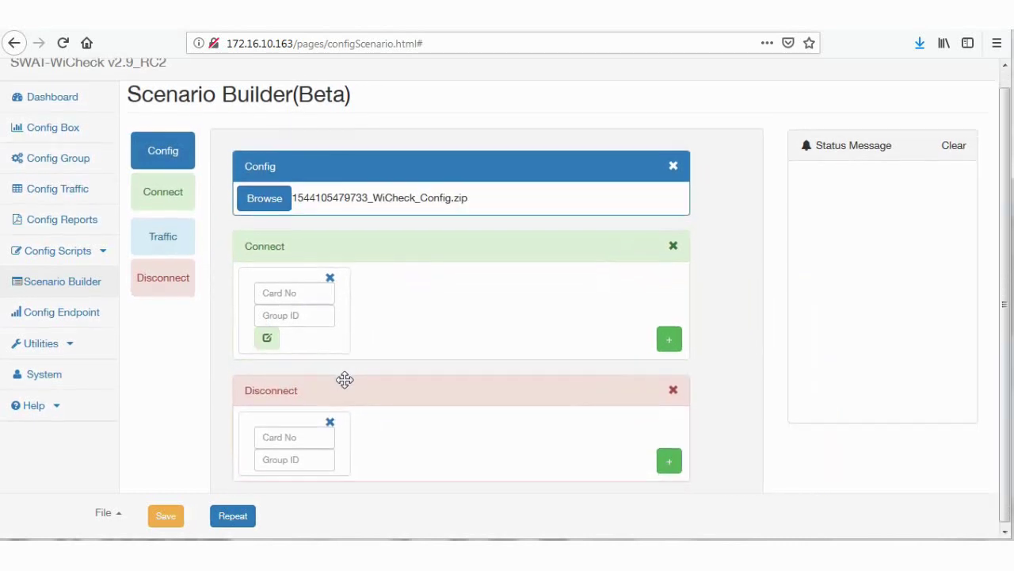
pyautogui.scroll(-1, 344, 380)
pyautogui.click(197, 215)
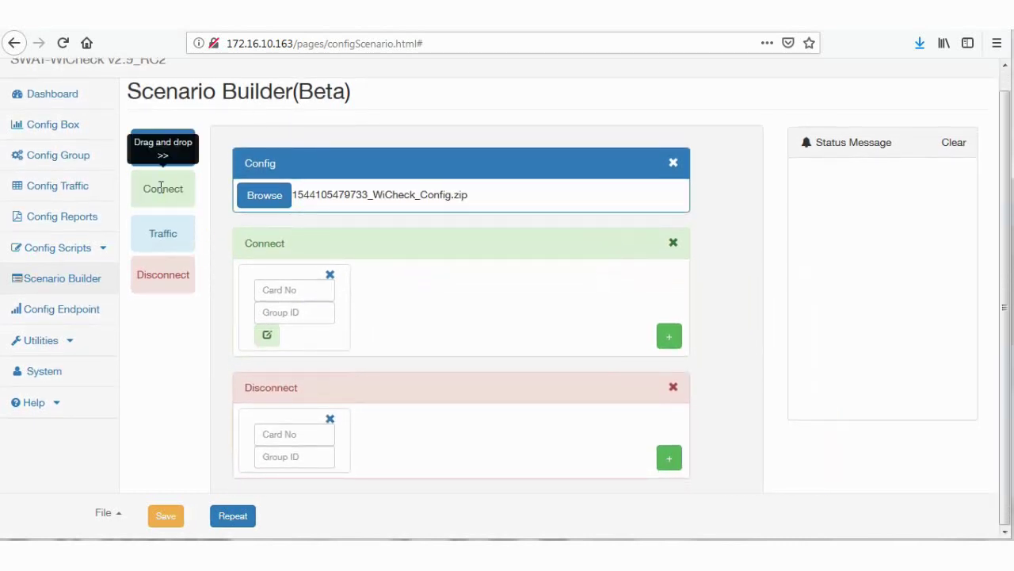
pyautogui.moveTo(161, 187); pyautogui.dragTo(383, 531)
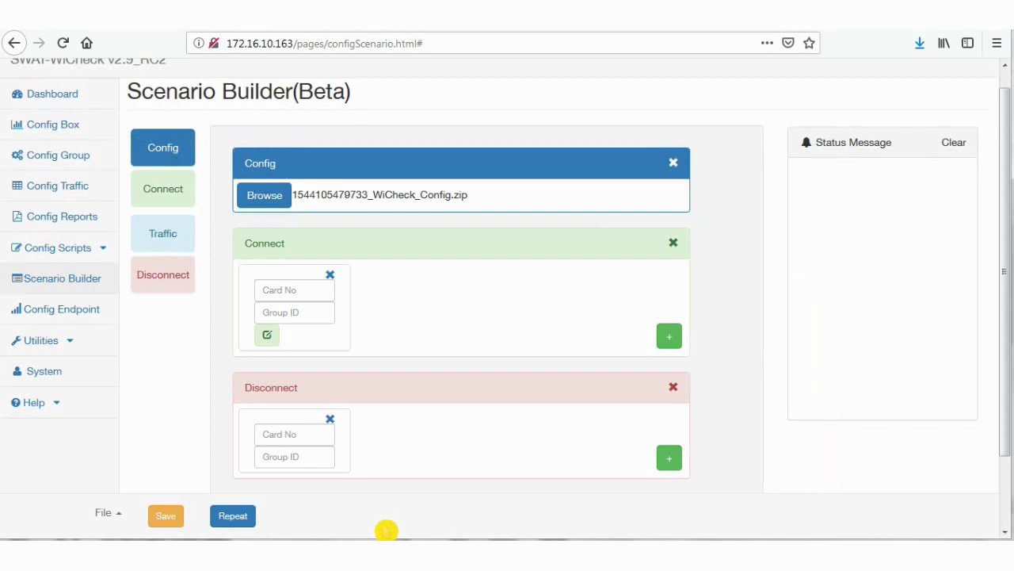
pyautogui.scroll(-3, 390, 404)
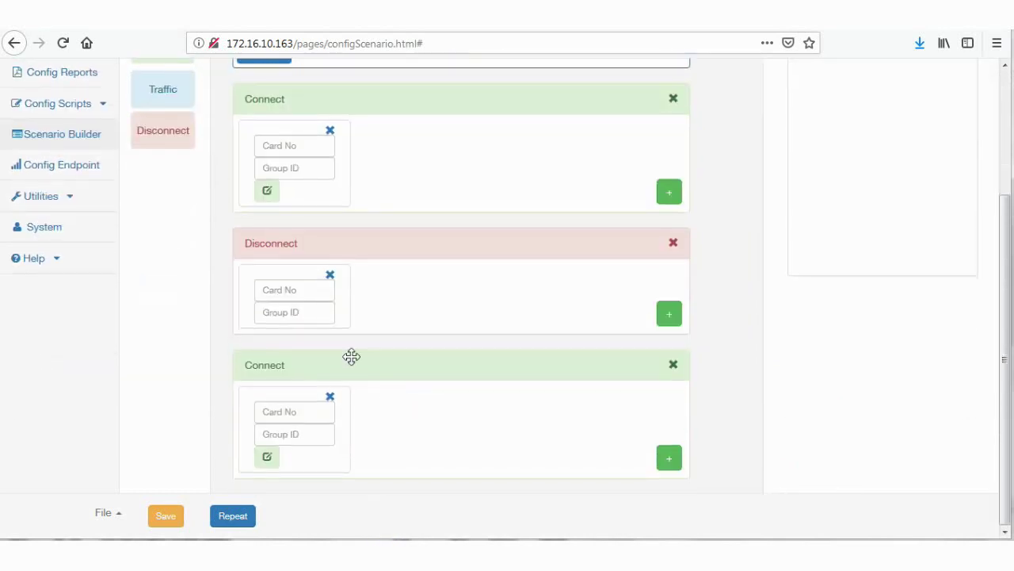
pyautogui.moveTo(156, 94); pyautogui.dragTo(369, 525)
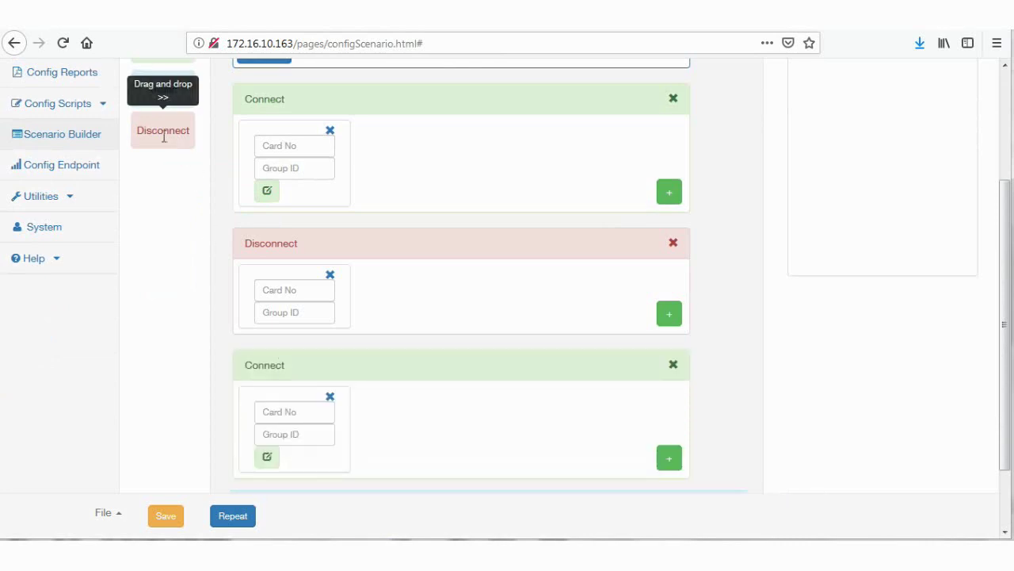
pyautogui.moveTo(162, 131); pyautogui.dragTo(361, 488)
pyautogui.scroll(5, 355, 378)
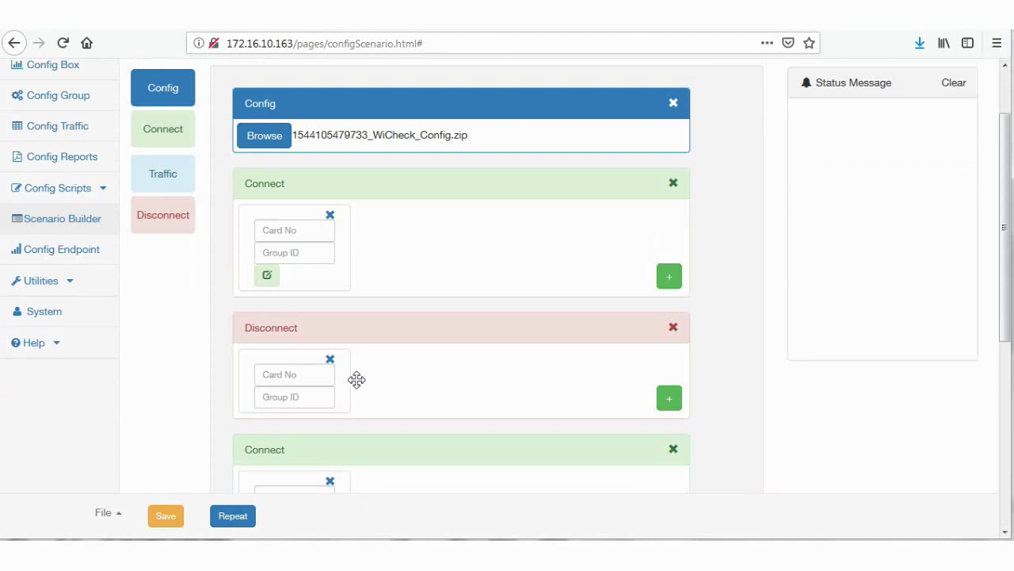
pyautogui.click(290, 310)
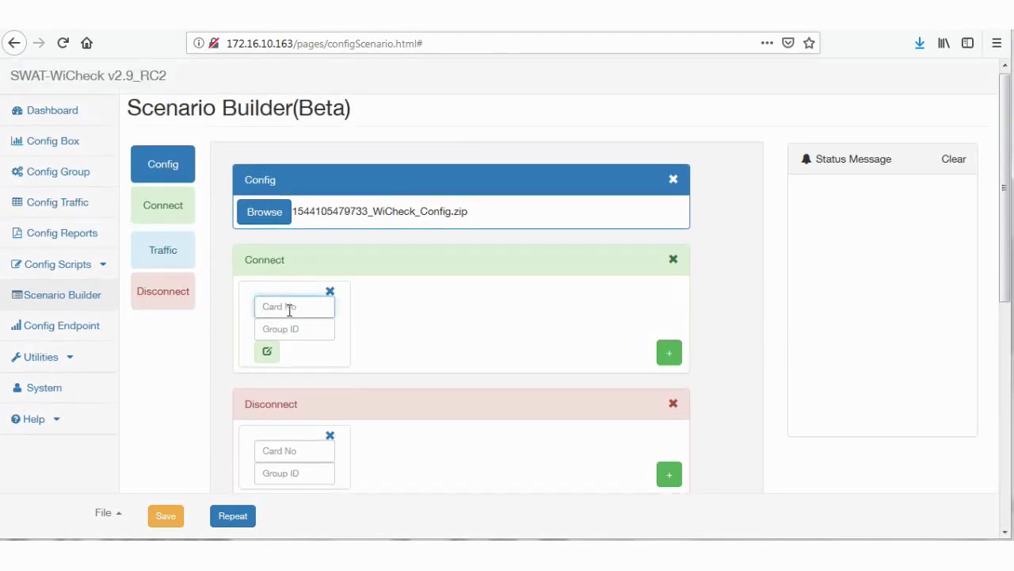
# Set Card No 1 and Group ID 0 on the first Connect, Disconnect and second Connect steps
pyautogui.write('1')
pyautogui.click(285, 328)
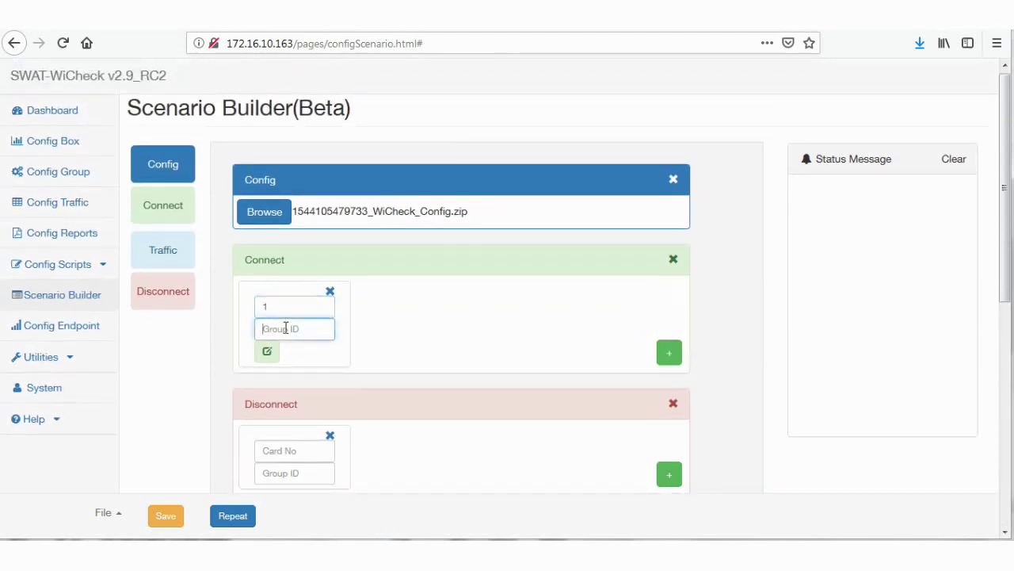
pyautogui.write('0')
pyautogui.click(283, 452)
pyautogui.write('1')
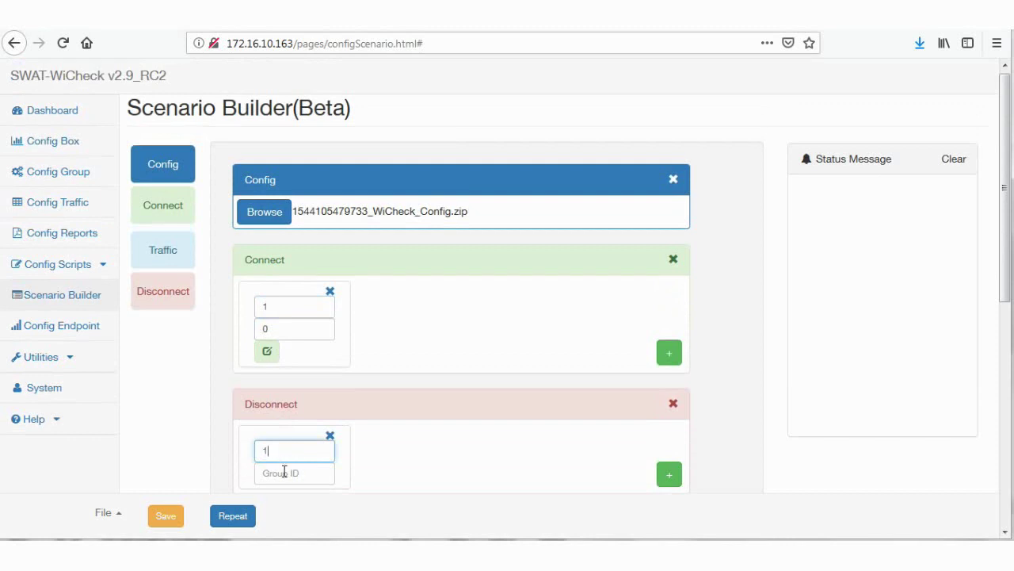
pyautogui.click(284, 471)
pyautogui.write('0')
pyautogui.scroll(-5, 285, 470)
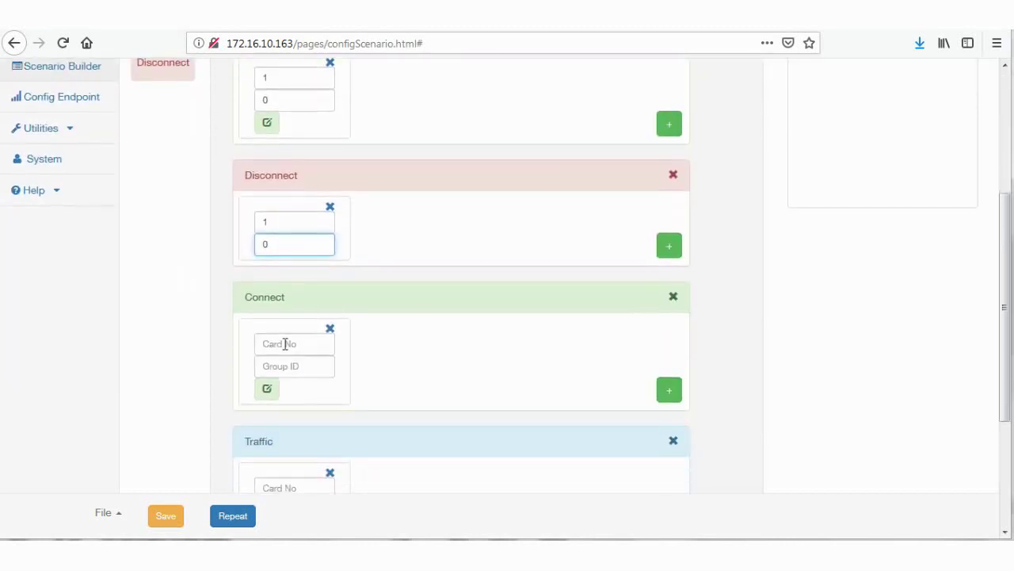
pyautogui.click(287, 342)
pyautogui.write('1')
pyautogui.click(291, 368)
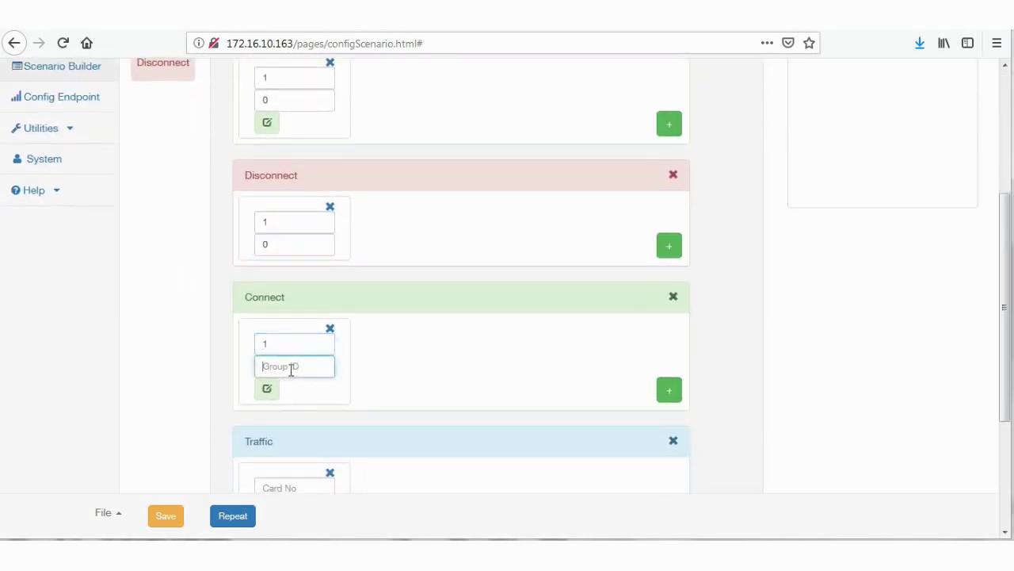
pyautogui.write('0')
# Set Card No 1 and Group ID 0 on the Traffic and last Disconnect steps, then save
pyautogui.scroll(-5, 297, 388)
pyautogui.click(281, 290)
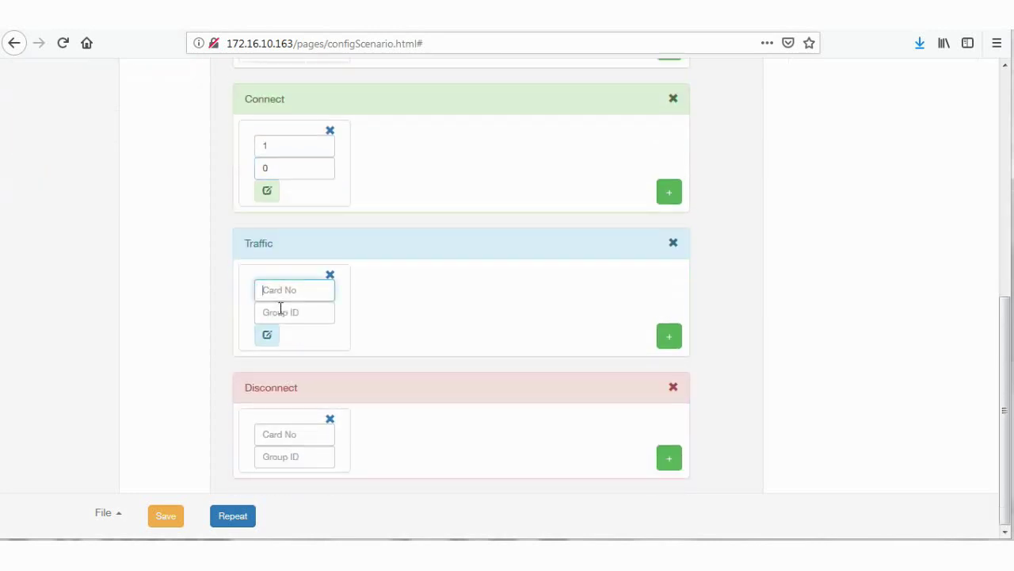
pyautogui.write('1')
pyautogui.click(291, 317)
pyautogui.write('0')
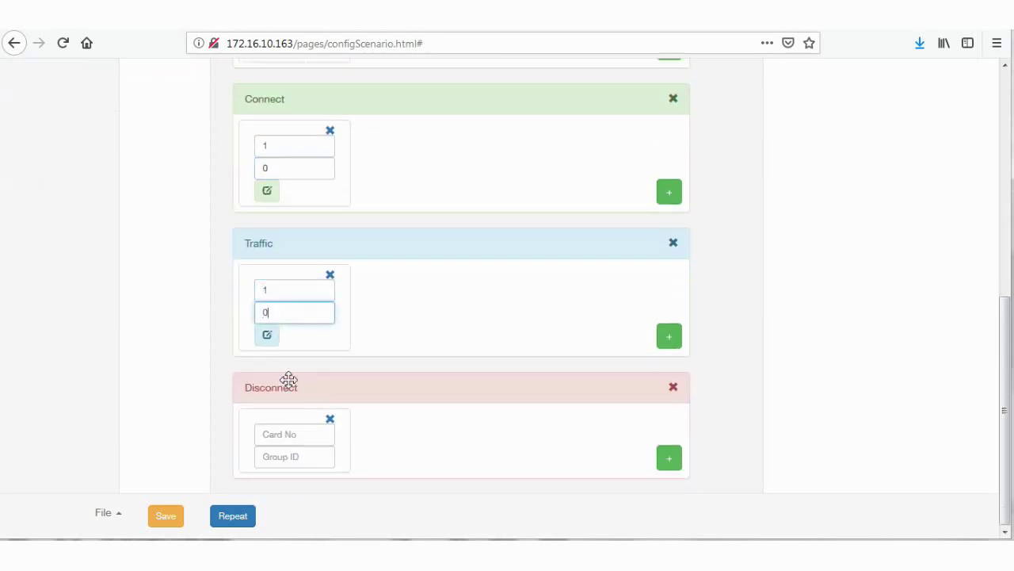
pyautogui.click(289, 428)
pyautogui.click(289, 456)
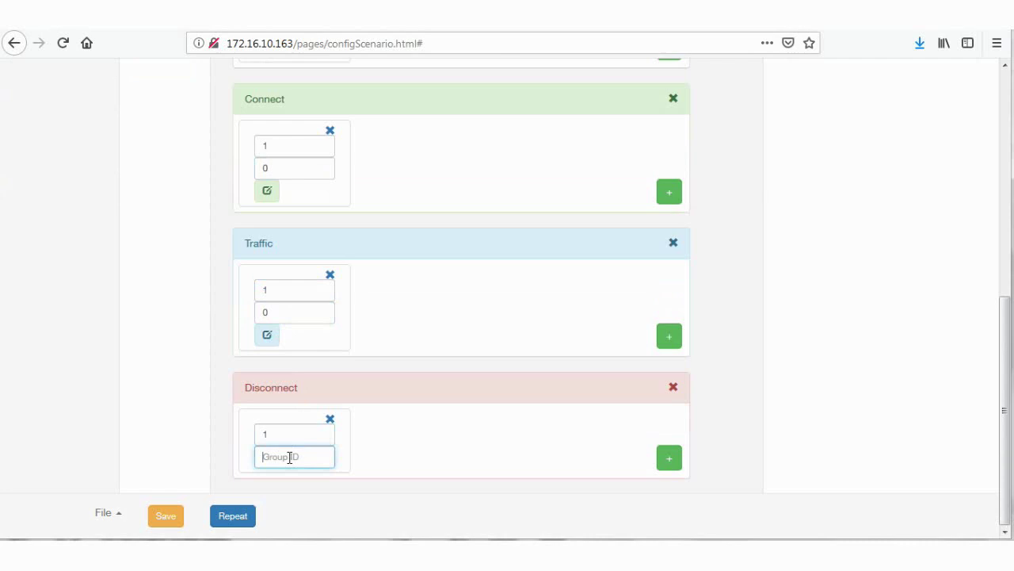
pyautogui.click(168, 515)
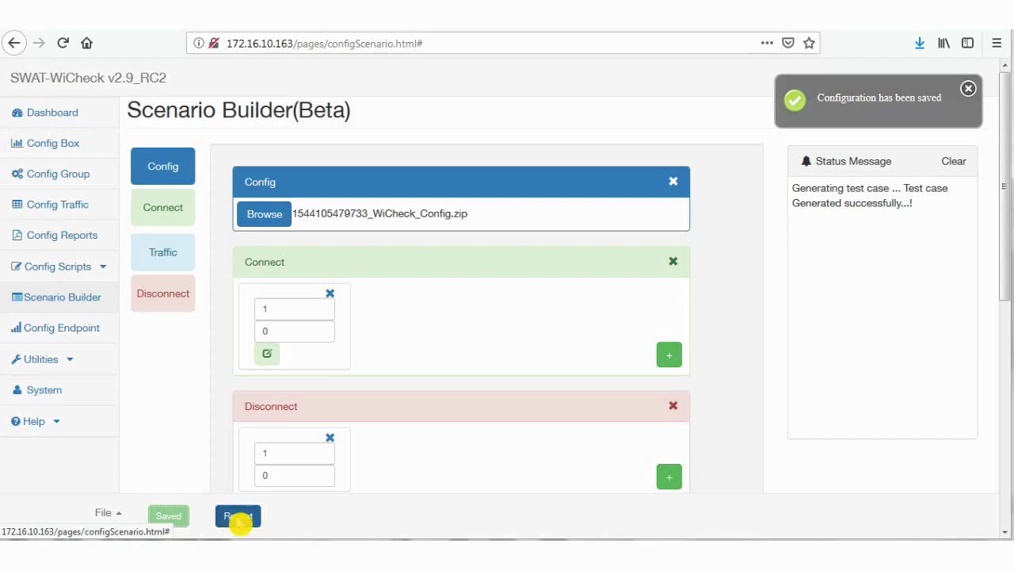
# Set a repetition count of 2
pyautogui.scroll(-5, 237, 516)
pyautogui.click(238, 516)
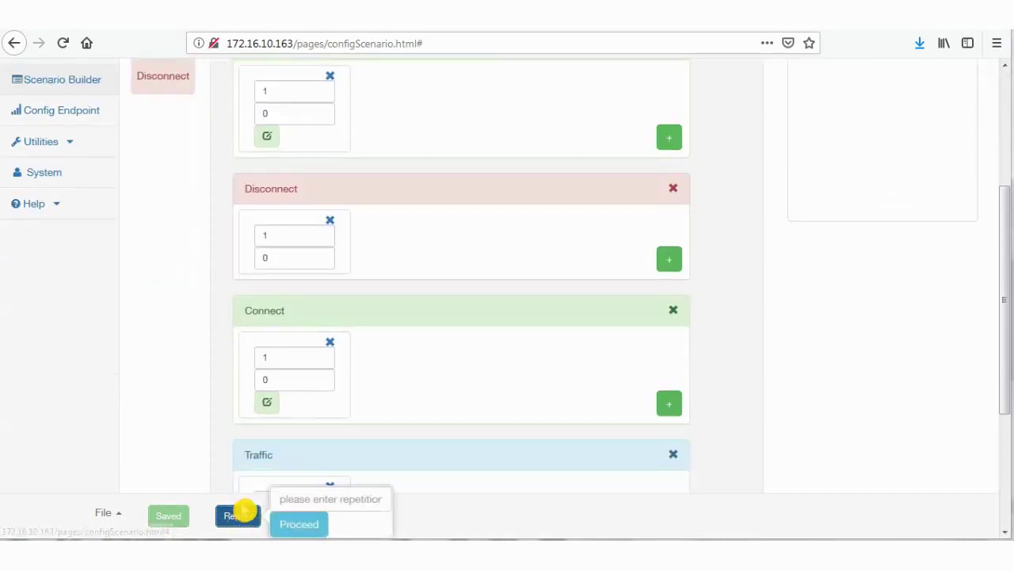
pyautogui.click(297, 494)
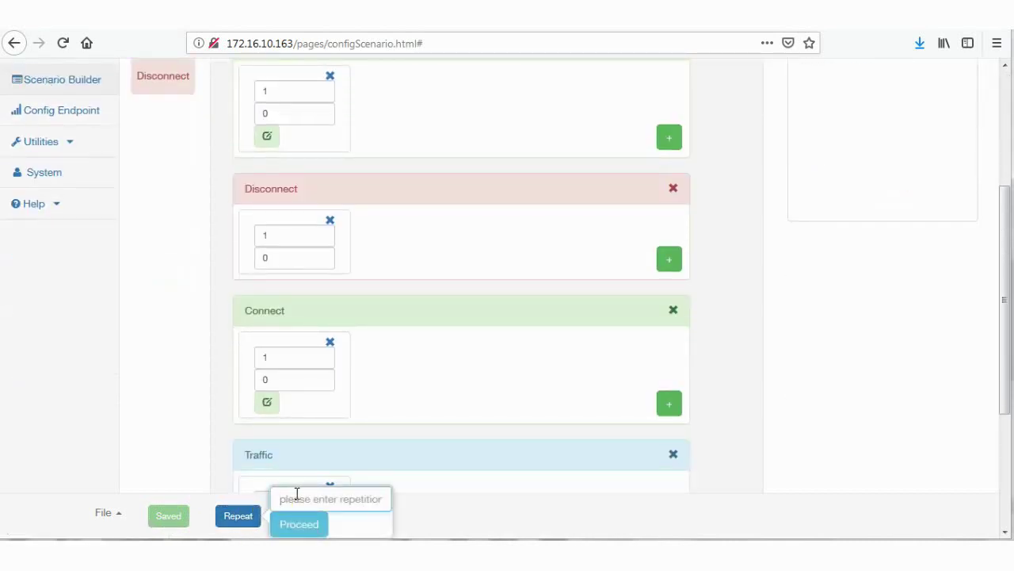
pyautogui.write('2')
pyautogui.click(308, 528)
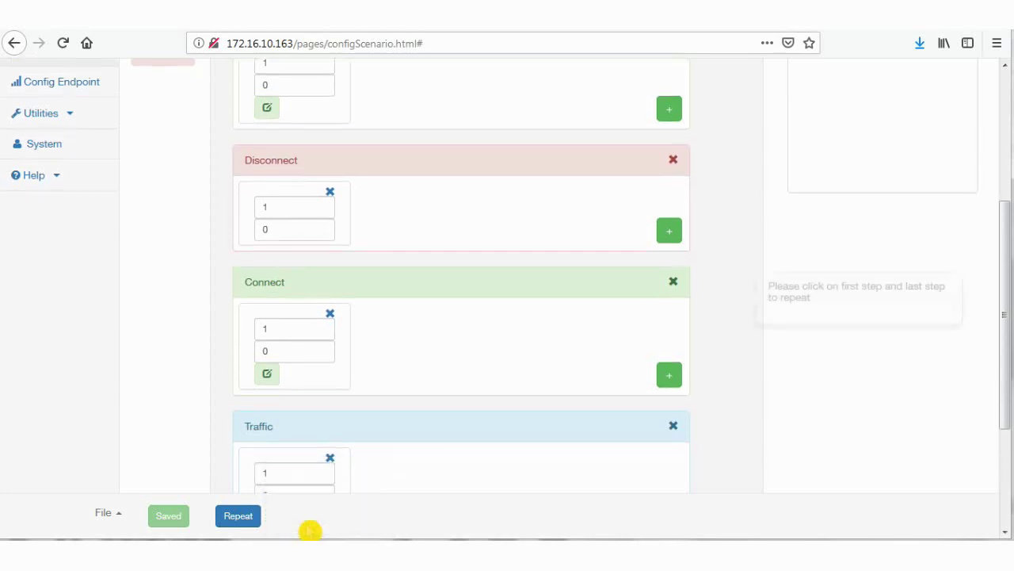
# Group the first Connect and Disconnect steps into the repeat, then save the scenario
pyautogui.scroll(2, 428, 360)
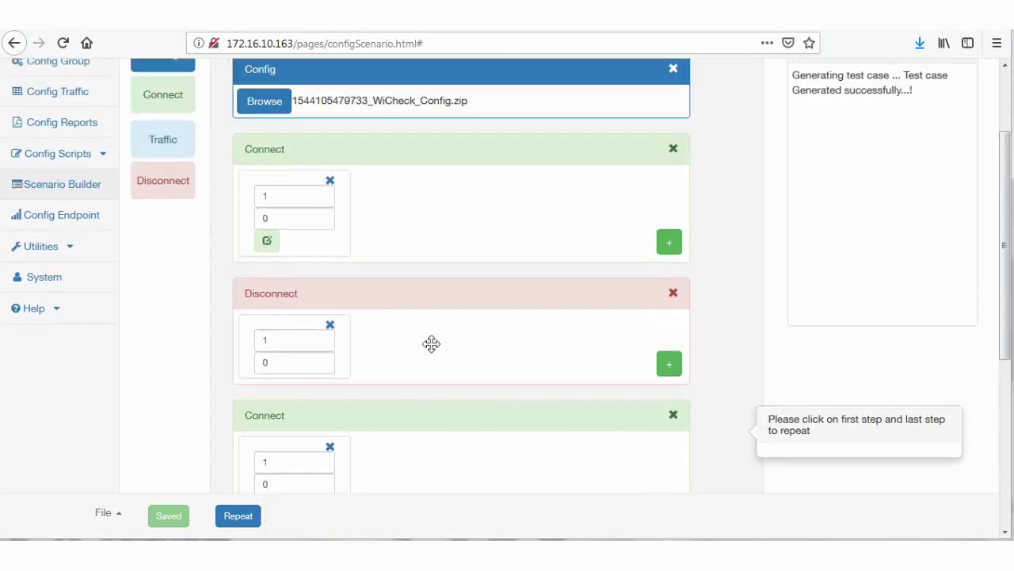
pyautogui.click(435, 237)
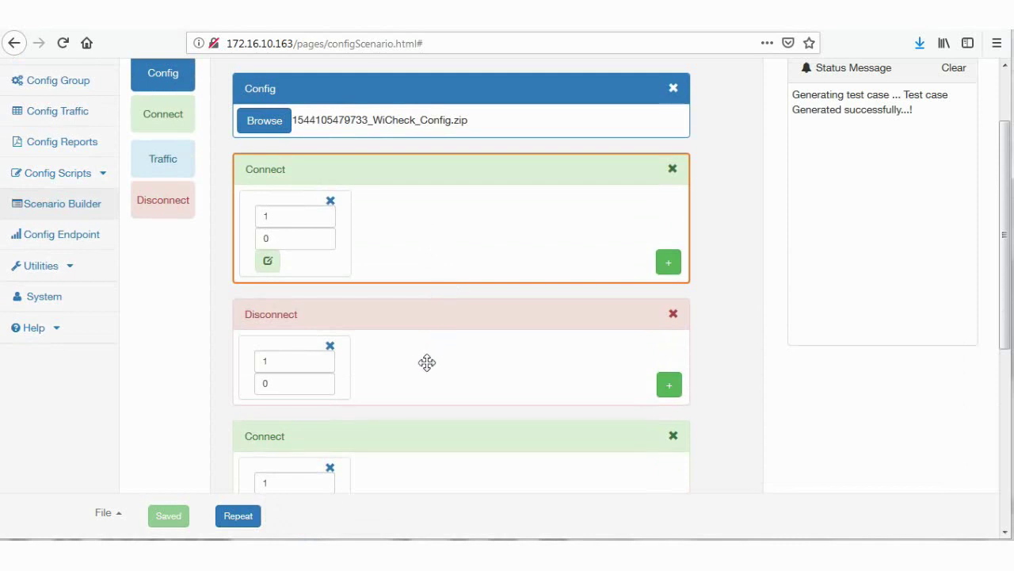
pyautogui.click(428, 363)
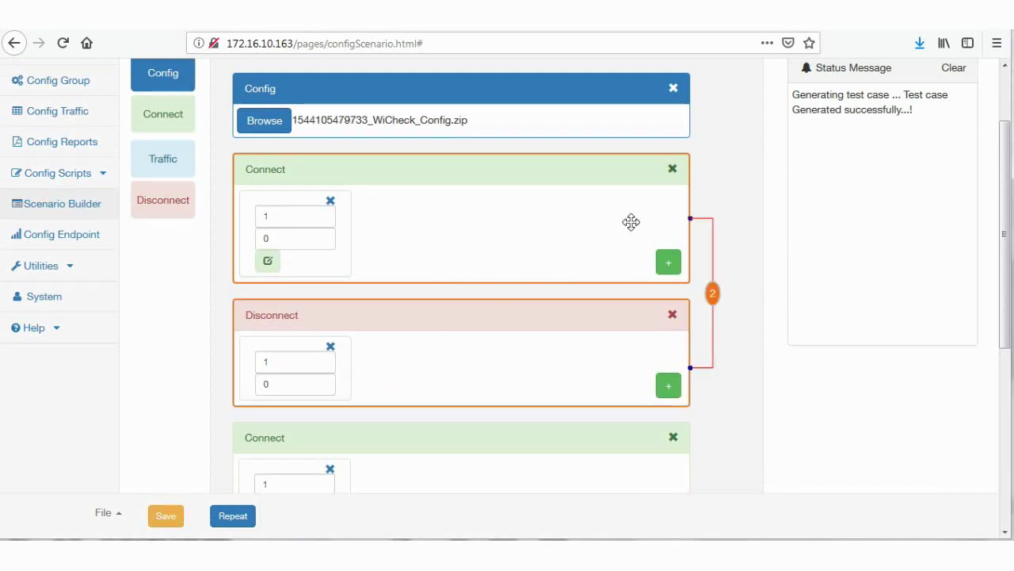
pyautogui.click(189, 516)
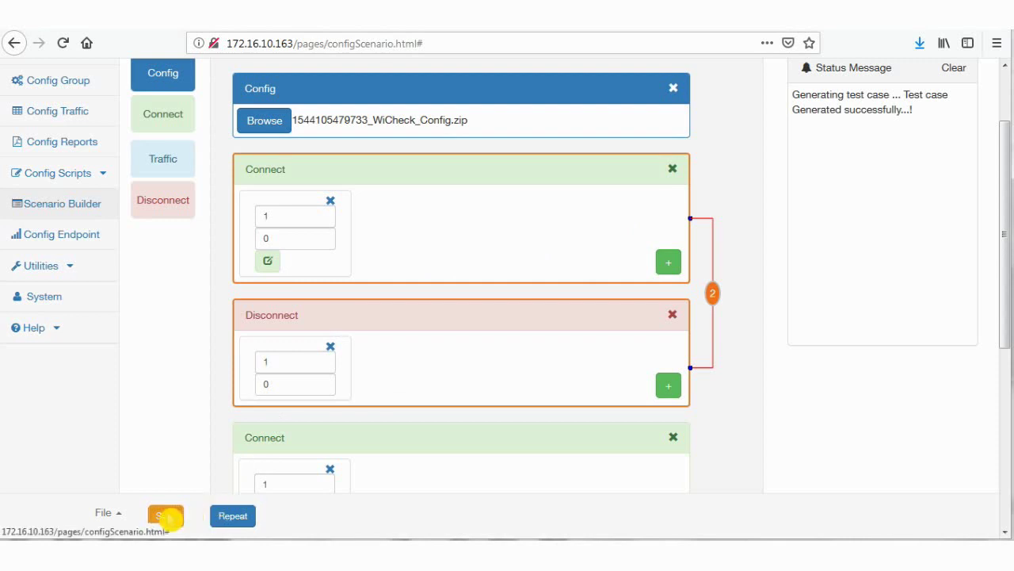
pyautogui.click(168, 516)
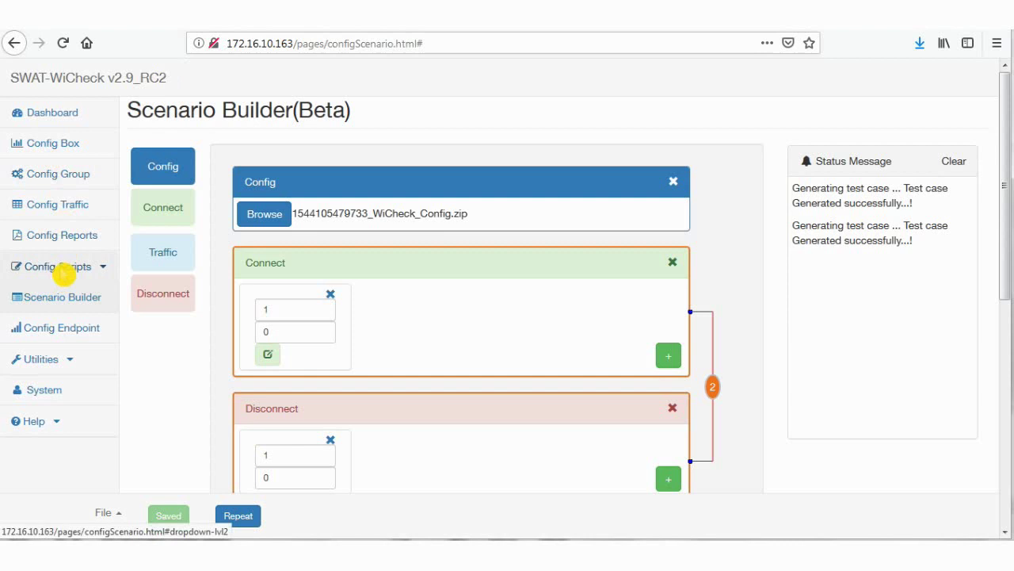
# Set Built-in Script 1 to generated_test_cases with the sample2.txt test case
pyautogui.click(64, 271)
pyautogui.click(73, 296)
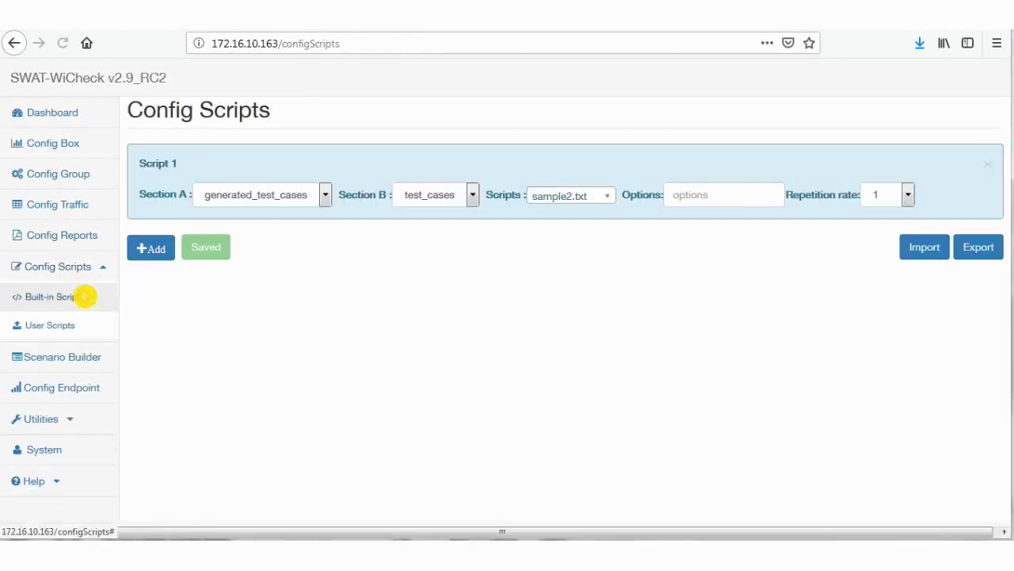
pyautogui.click(319, 199)
pyautogui.click(261, 268)
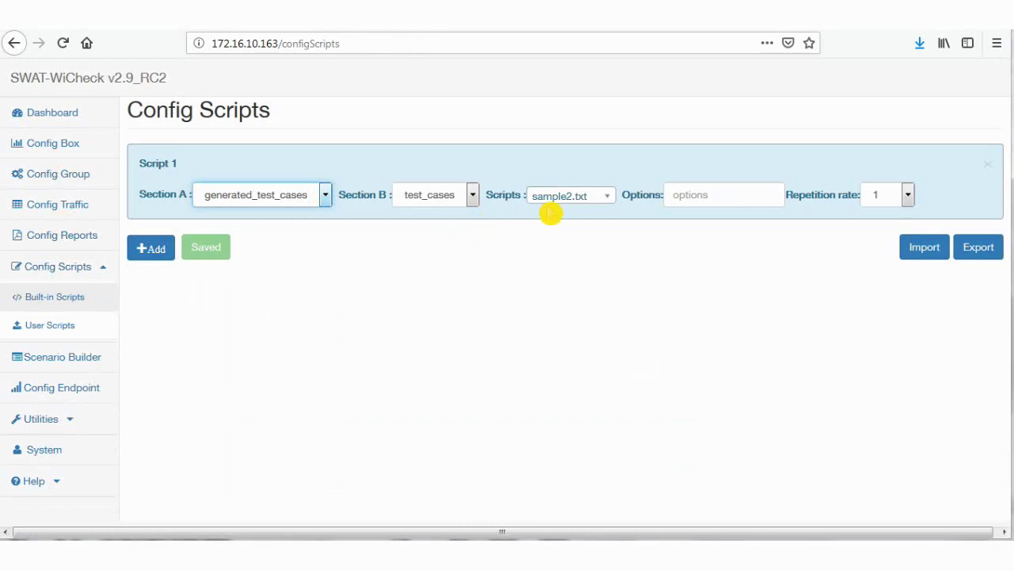
pyautogui.click(596, 204)
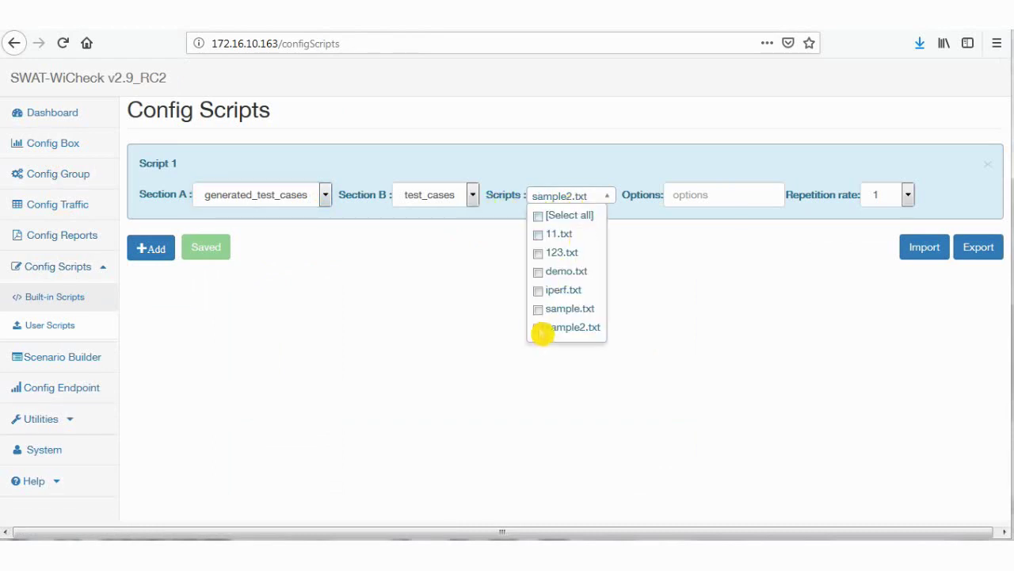
pyautogui.click(700, 307)
# Set the repetition rate to 1, save the script configuration, and return to the Dashboard
pyautogui.click(908, 198)
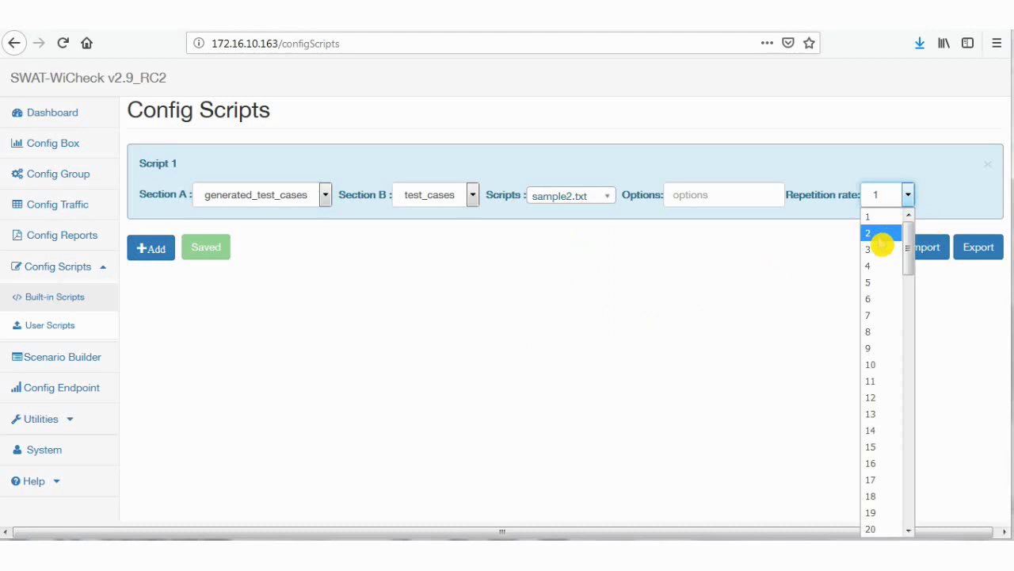
pyautogui.click(872, 349)
pyautogui.click(906, 202)
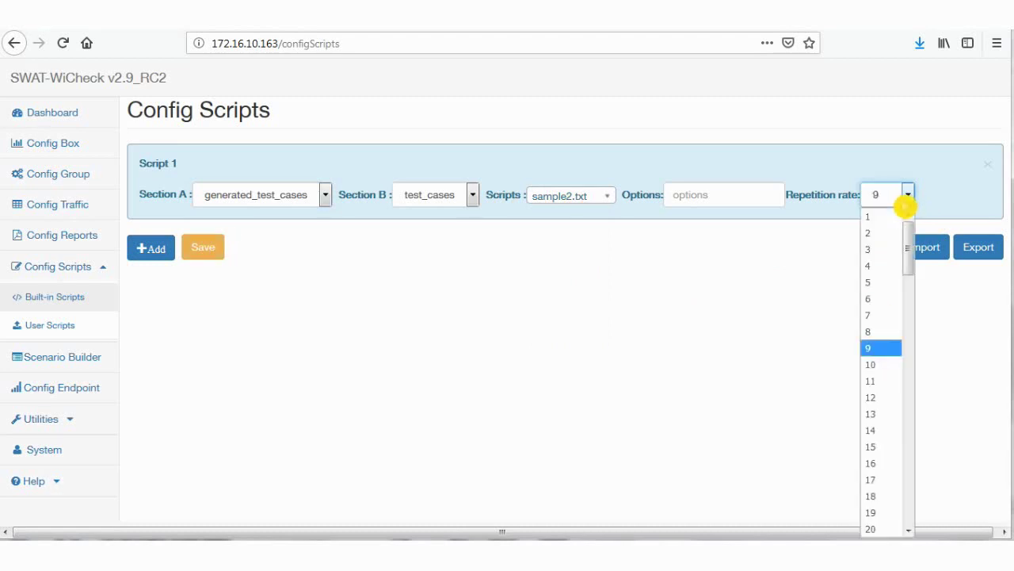
pyautogui.click(887, 219)
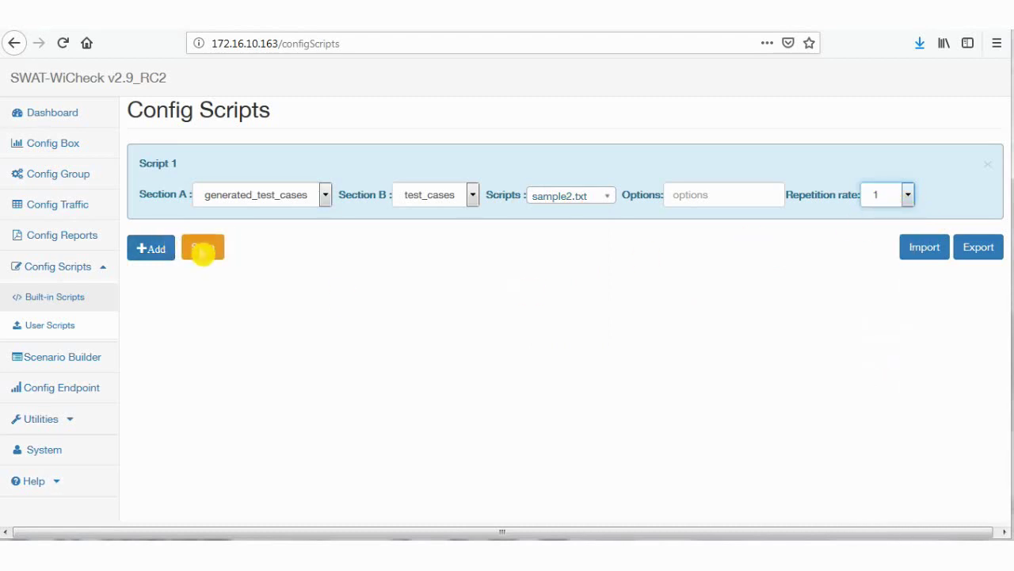
pyautogui.click(203, 249)
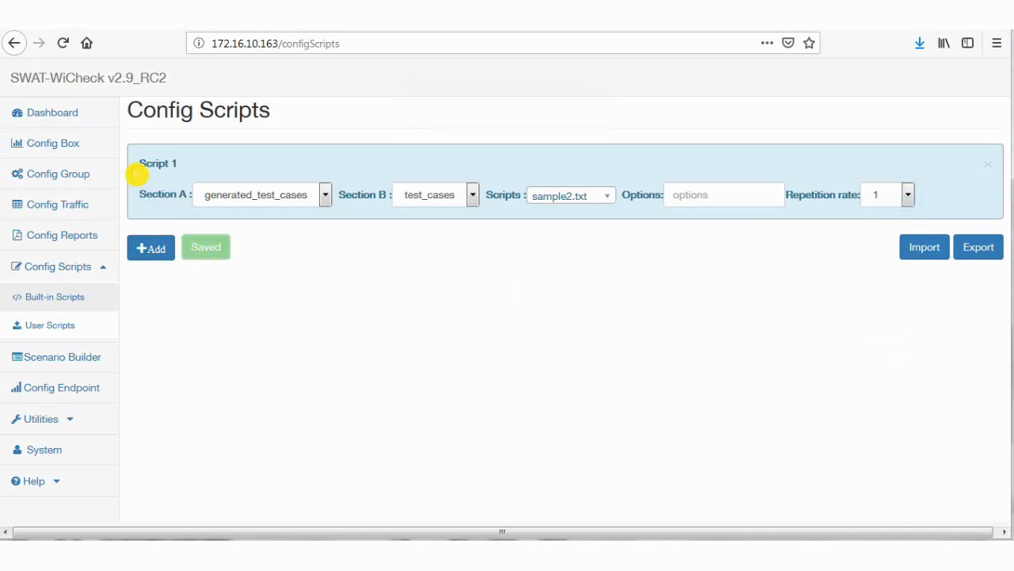
pyautogui.click(76, 115)
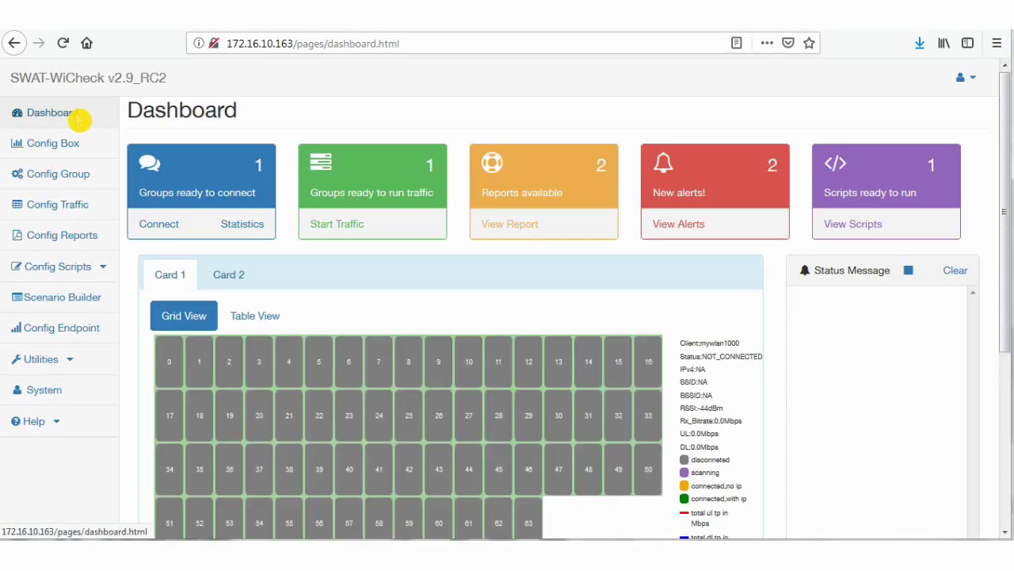
# Run the sample2 script from the Dashboard's scripts list and show the client grid
pyautogui.click(861, 229)
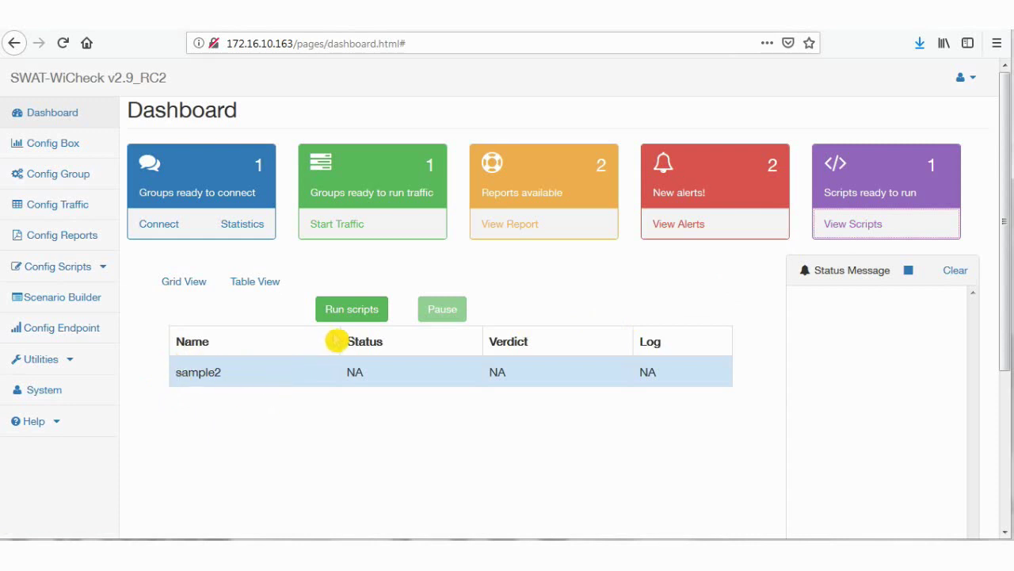
pyautogui.click(345, 311)
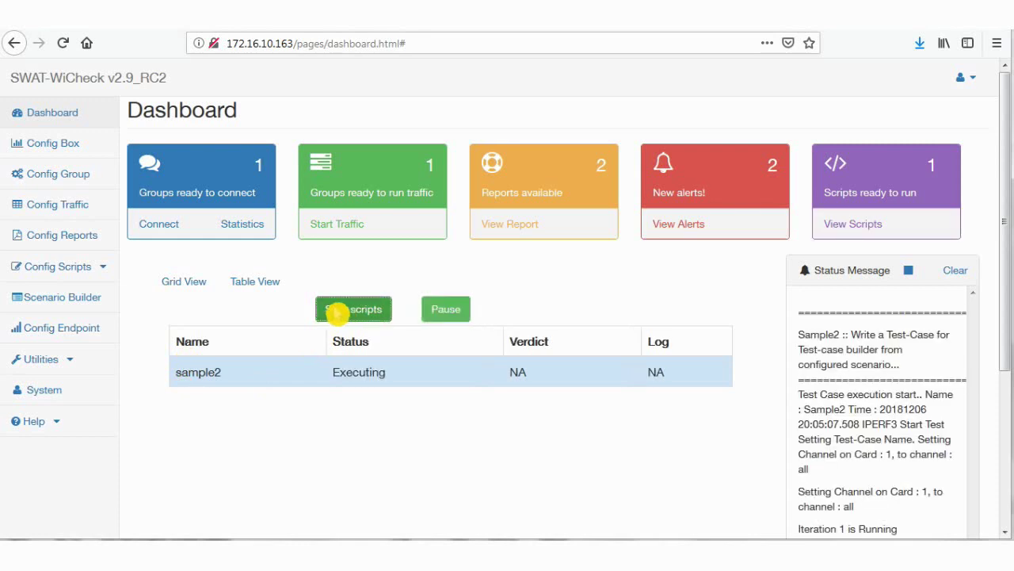
pyautogui.click(195, 284)
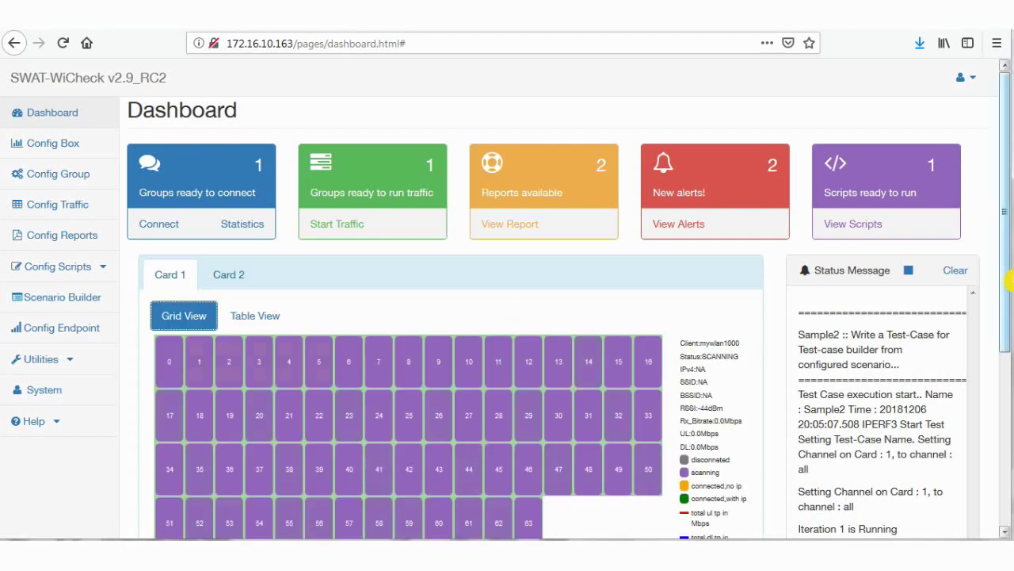
pyautogui.scroll(-5, 1009, 277)
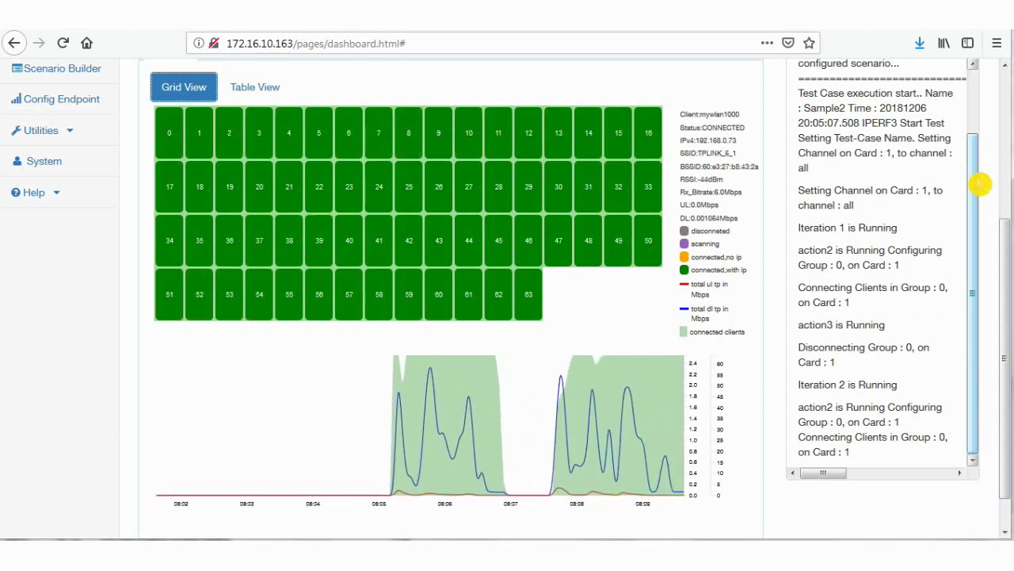
pyautogui.scroll(-1, 983, 188)
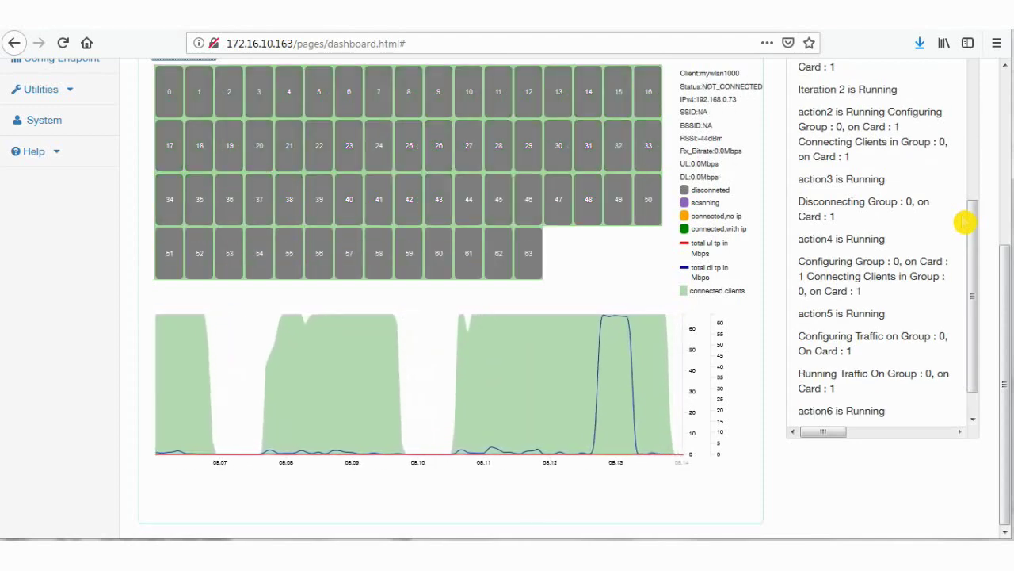
pyautogui.scroll(5, 964, 222)
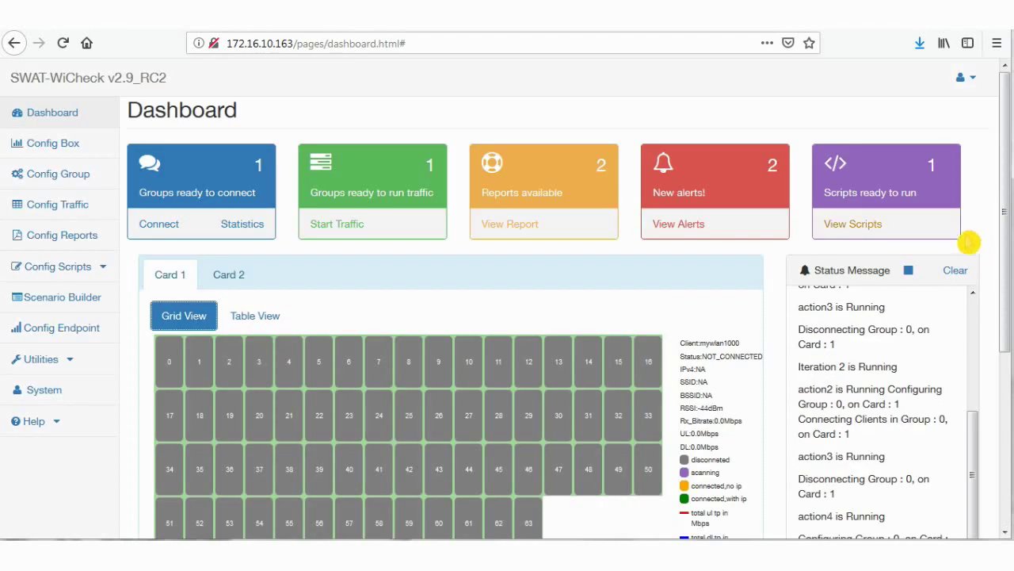
# Check sample2's PASS result in the scripts table, read its log and report, then return to the Dashboard
pyautogui.click(851, 224)
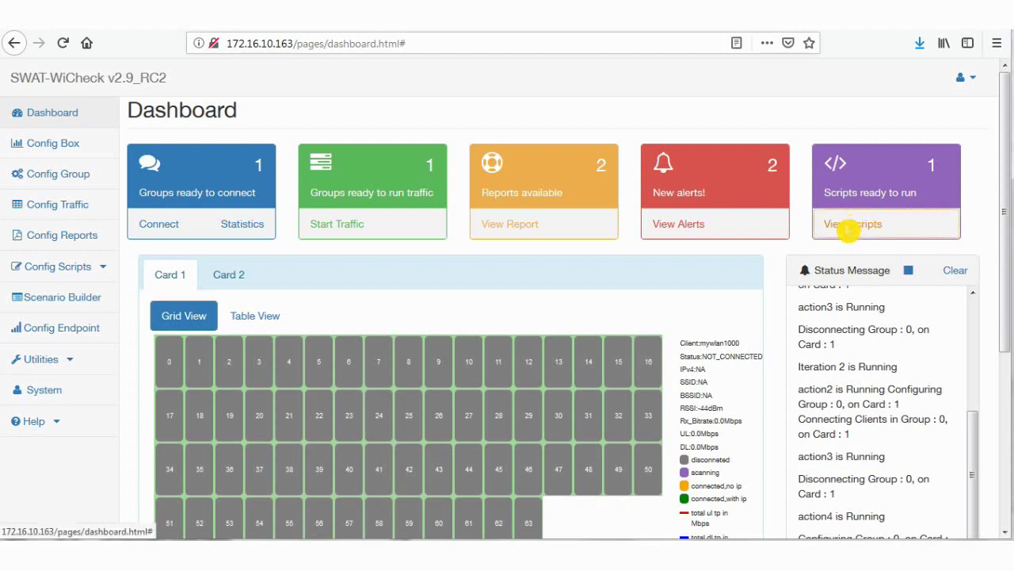
pyautogui.click(848, 228)
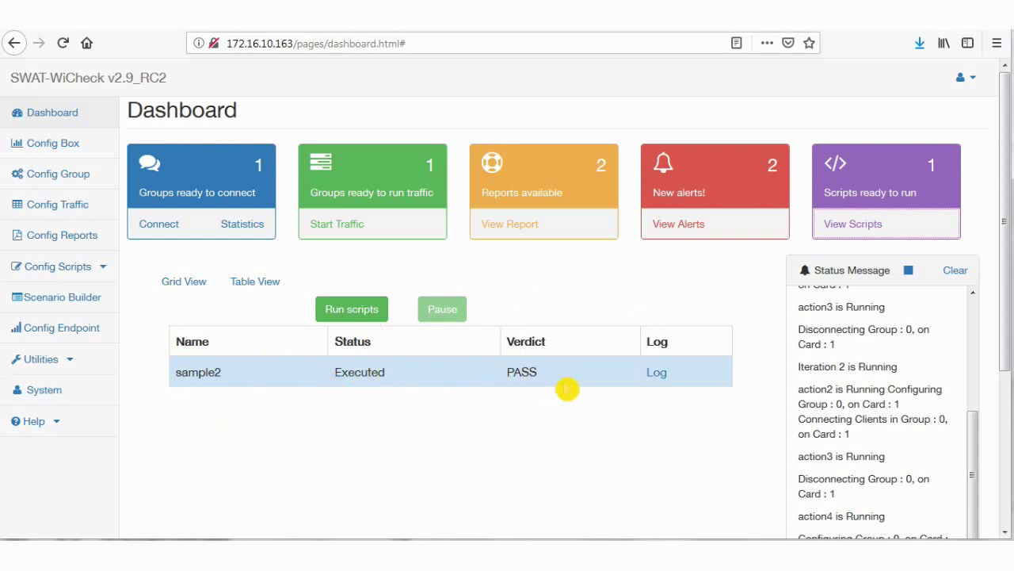
pyautogui.click(659, 379)
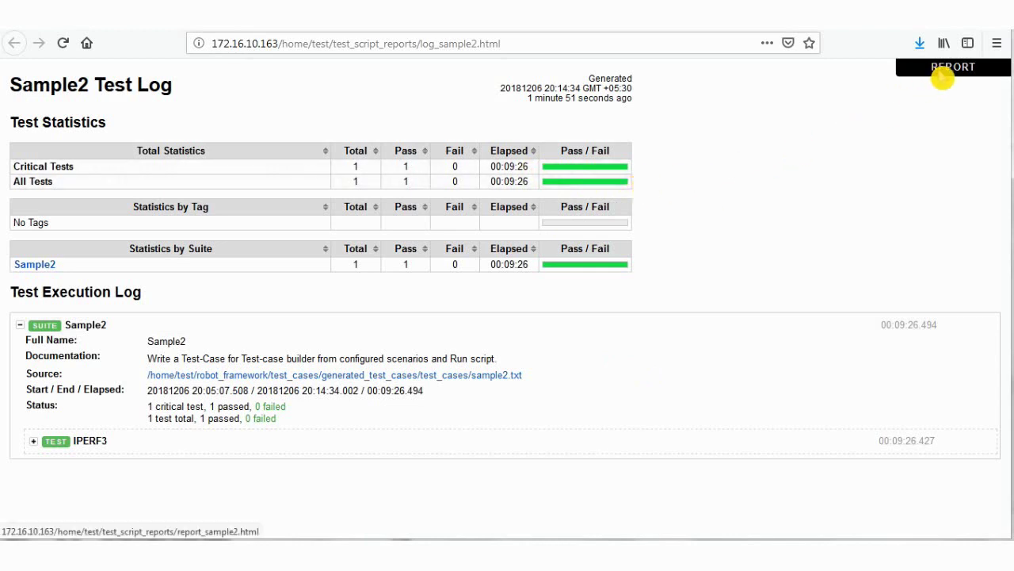
pyautogui.click(943, 77)
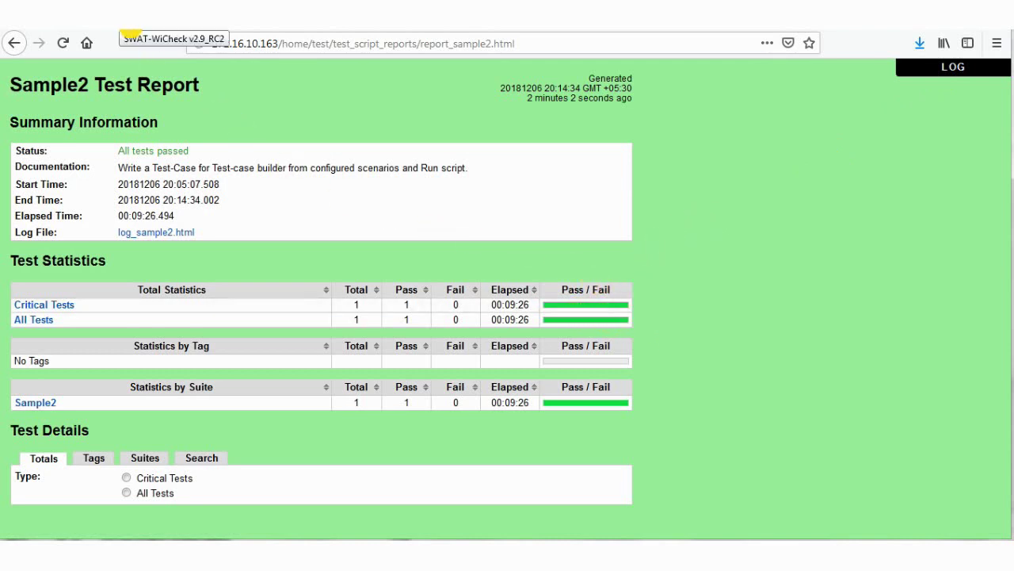
pyautogui.hotkey('alt', 'Left')
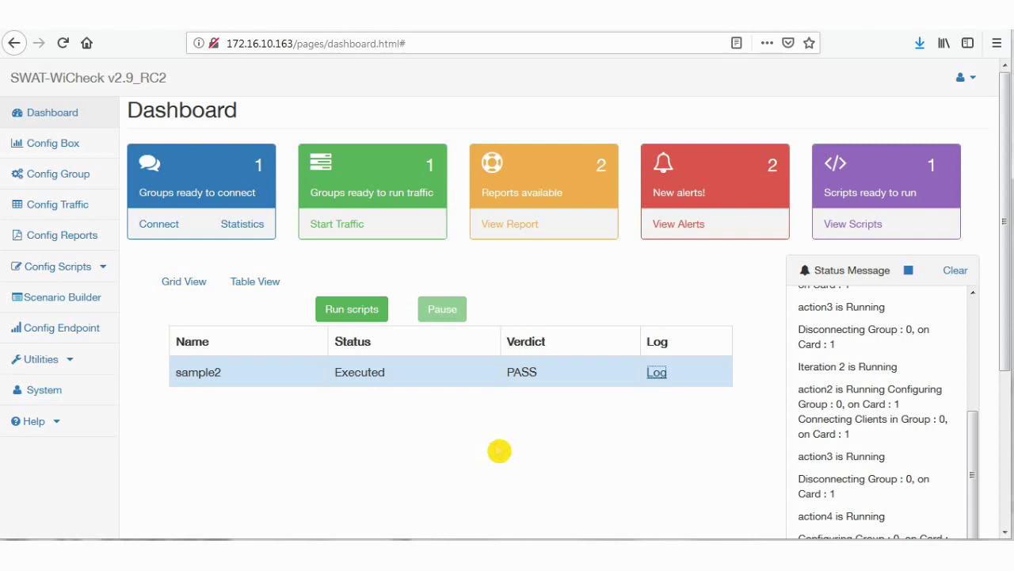